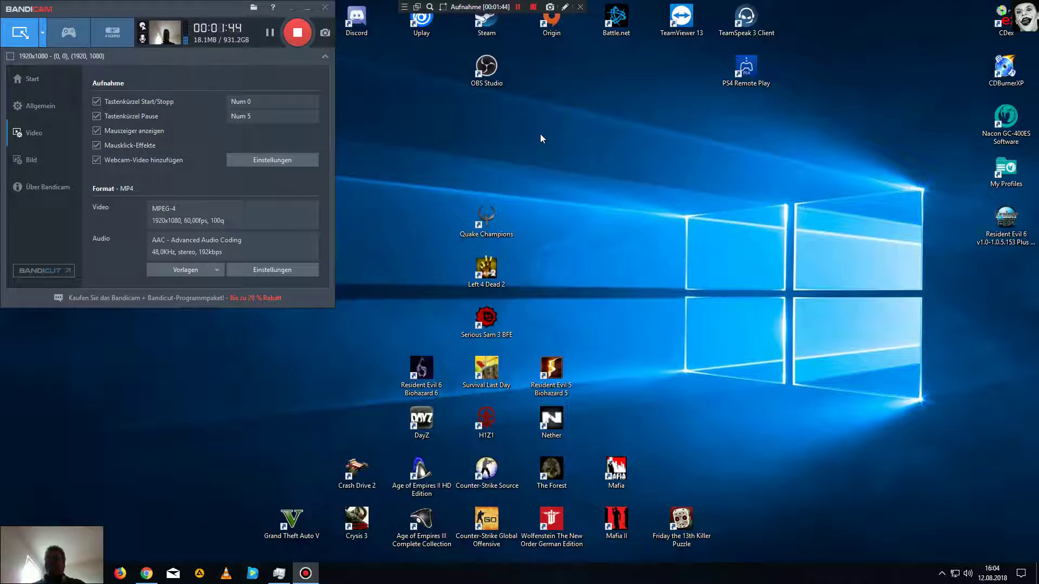
# Switch to Chrome, view the Elgato Stream Deck product page with the 15 Tasten variant selected, and close that page.
pyautogui.click(508, 77)
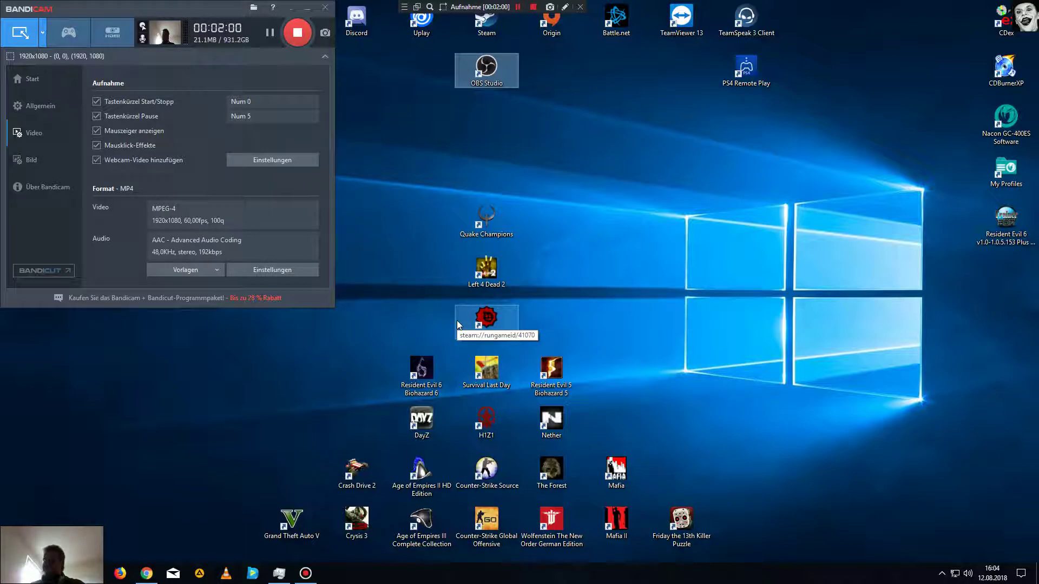
pyautogui.click(152, 579)
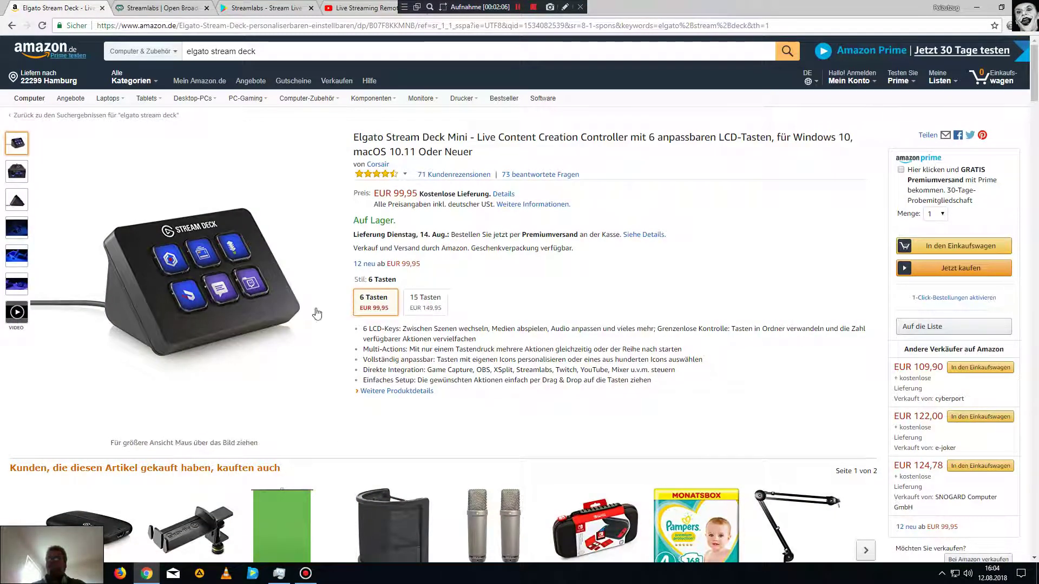
pyautogui.moveTo(301, 294)
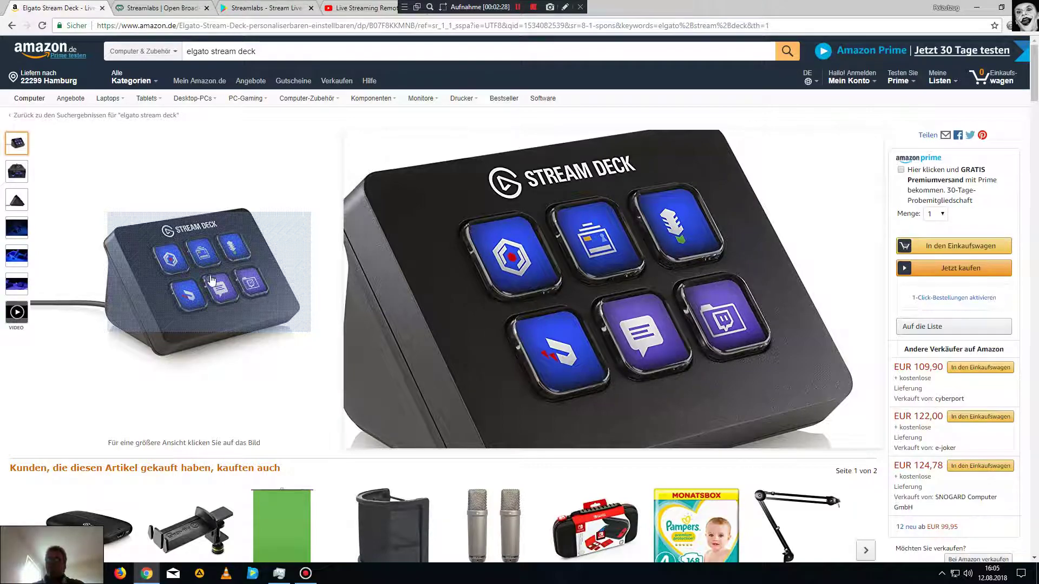
pyautogui.click(415, 307)
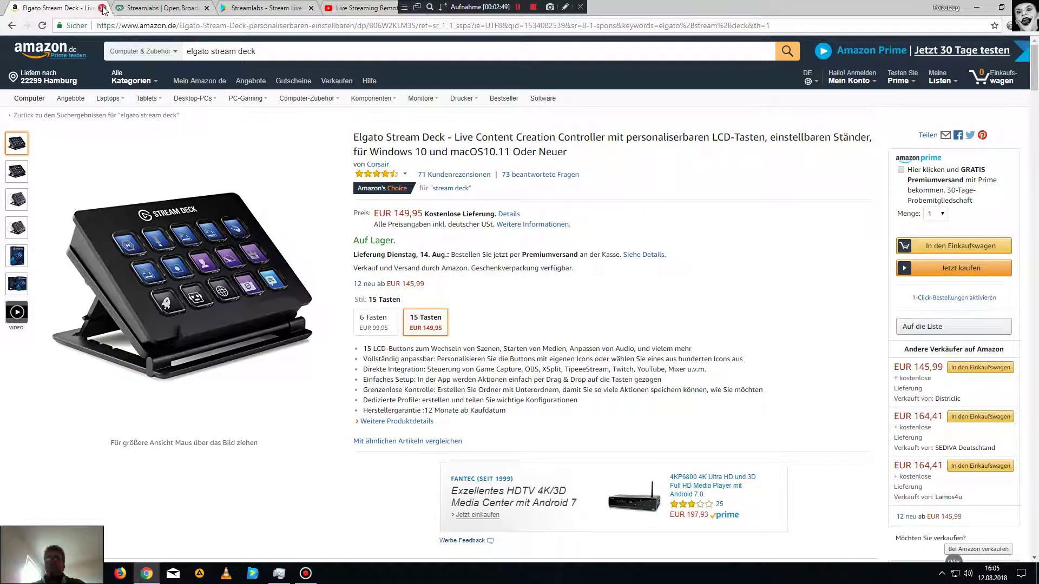
pyautogui.click(102, 8)
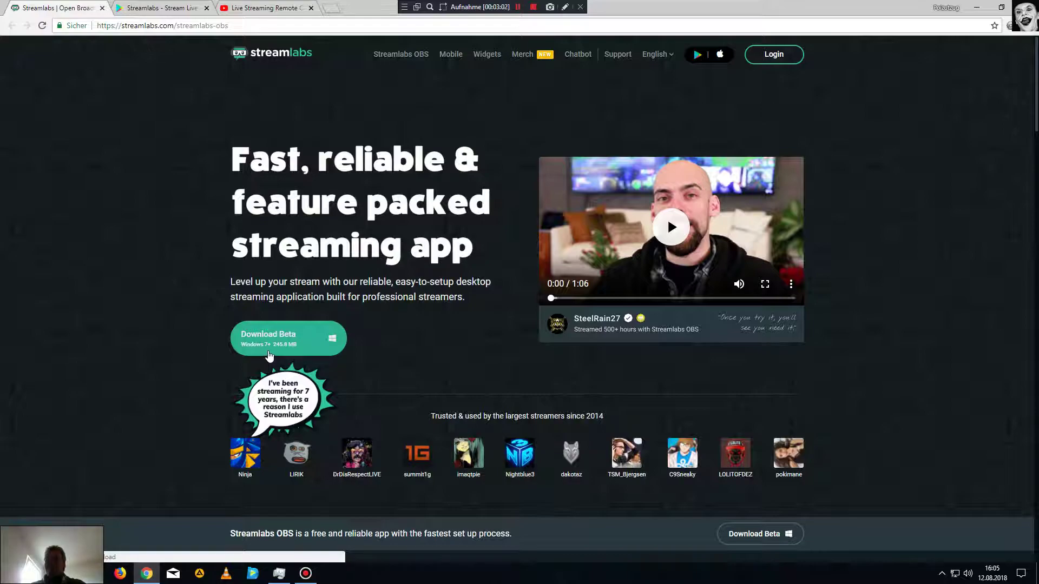
# Look through the Streamlabs OBS page, download the Windows beta installer, and show the full list of downloads.
pyautogui.scroll(-3, 338, 344)
pyautogui.scroll(2, 339, 347)
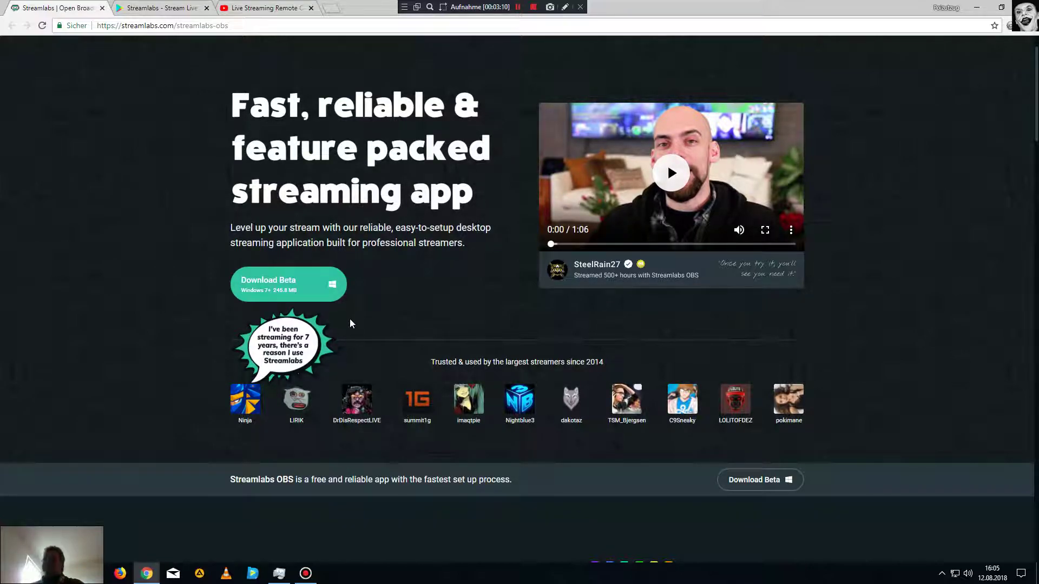
pyautogui.scroll(-4, 360, 297)
pyautogui.scroll(-12, 373, 298)
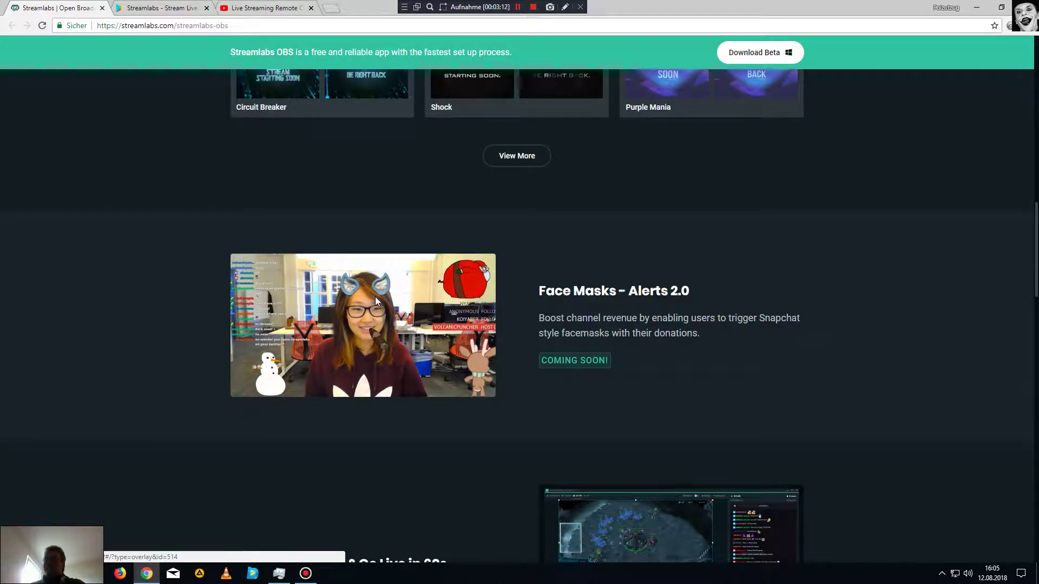
pyautogui.scroll(10, 408, 314)
pyautogui.scroll(7, 409, 319)
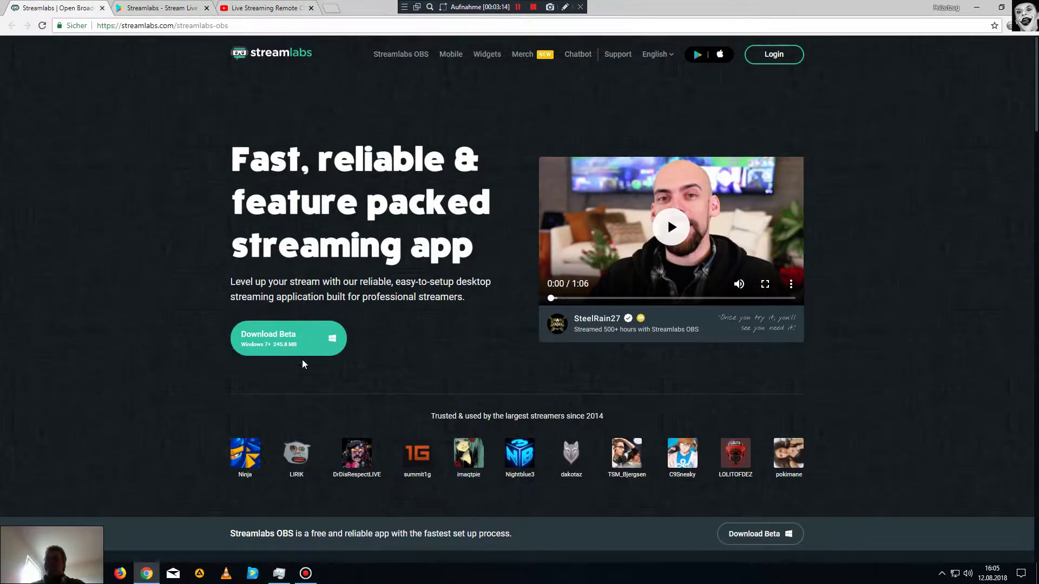
pyautogui.click(319, 357)
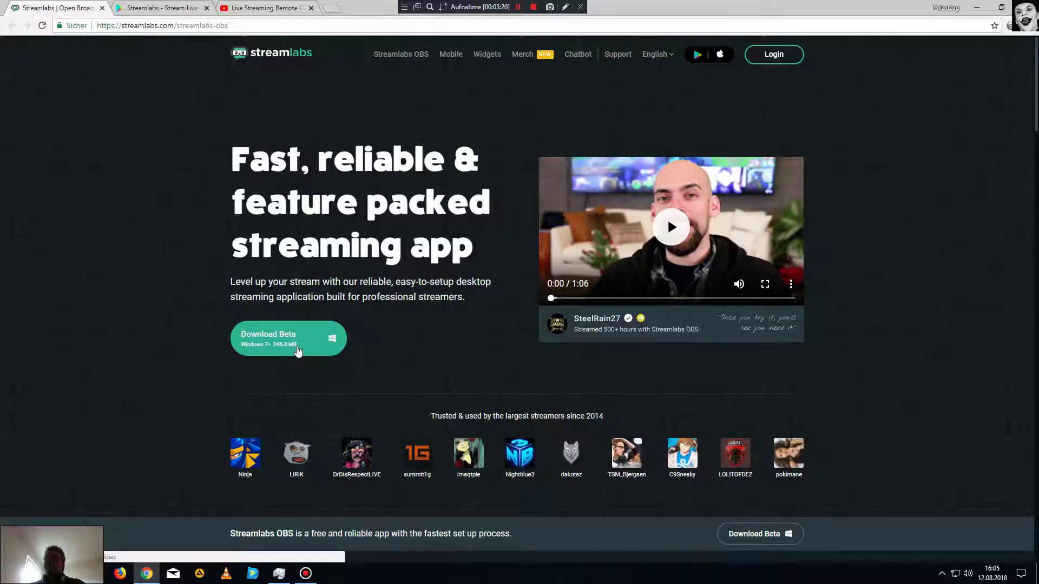
pyautogui.click(297, 351)
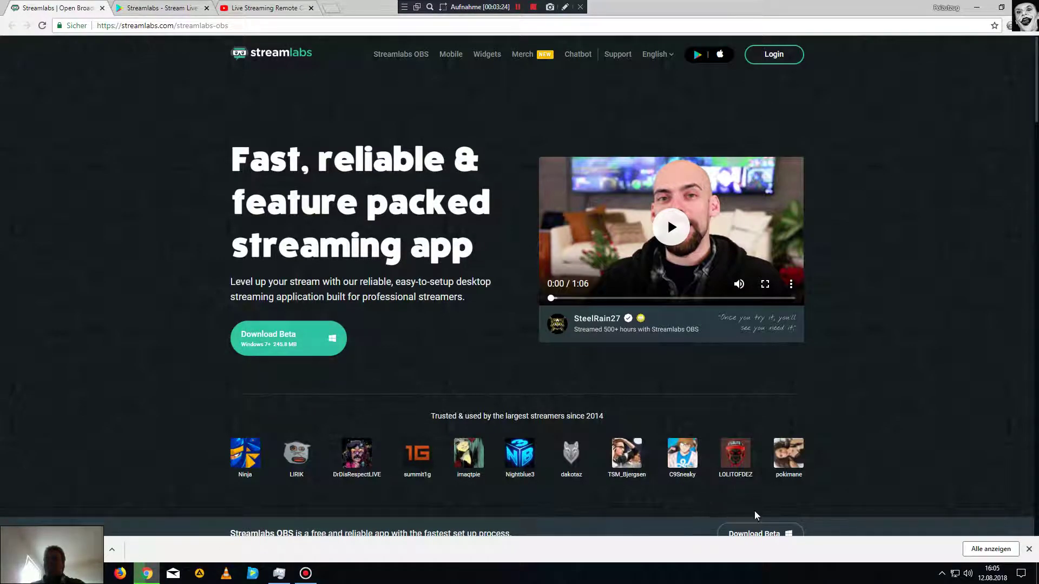
pyautogui.click(986, 549)
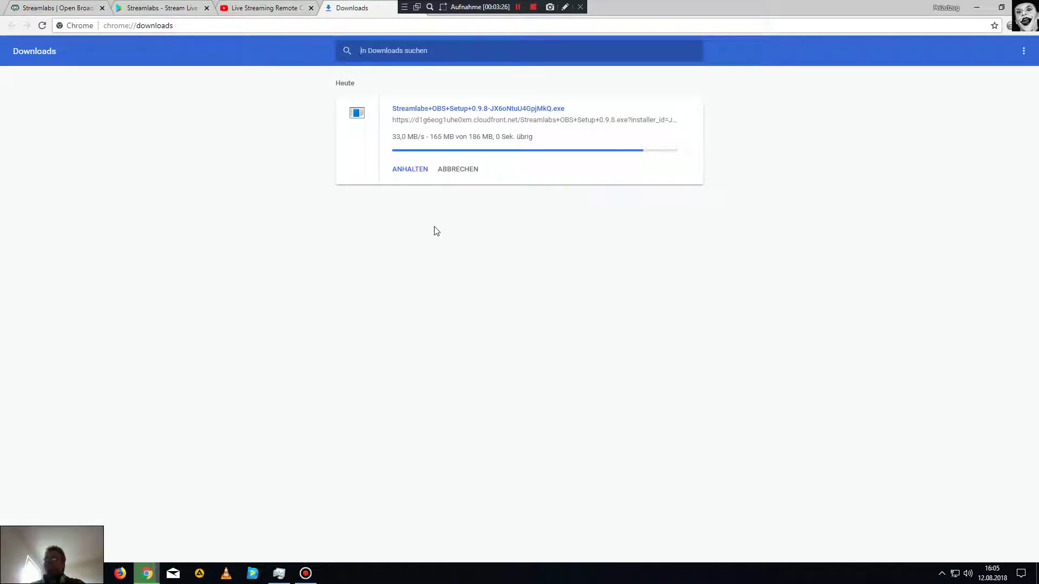
# Separate the downloads page into its own window, remove the Streamlabs OBS entry from its list, and clear the browser windows off the desktop.
pyautogui.moveTo(373, 8); pyautogui.dragTo(530, 206)
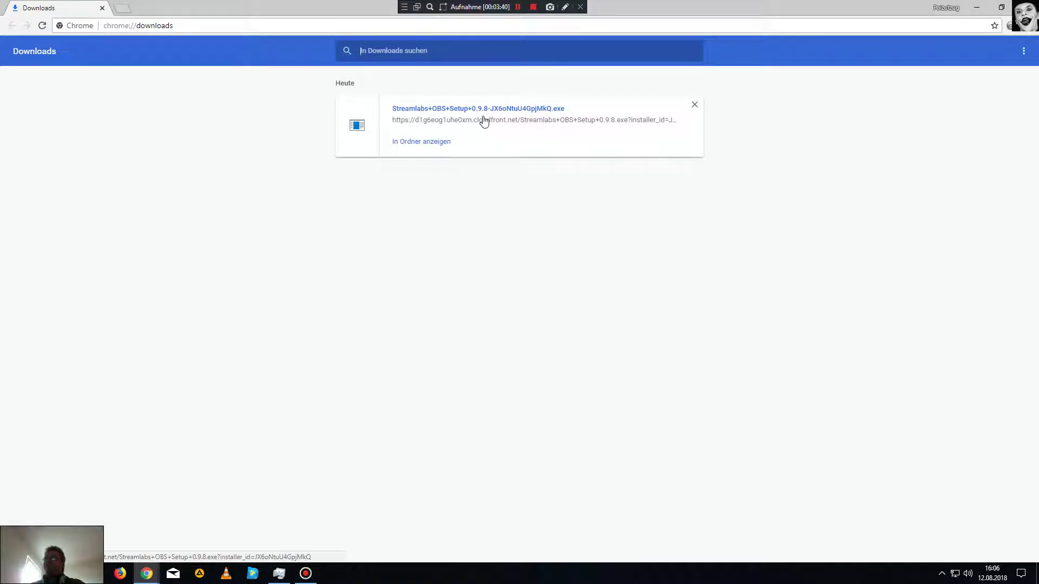
pyautogui.click(694, 104)
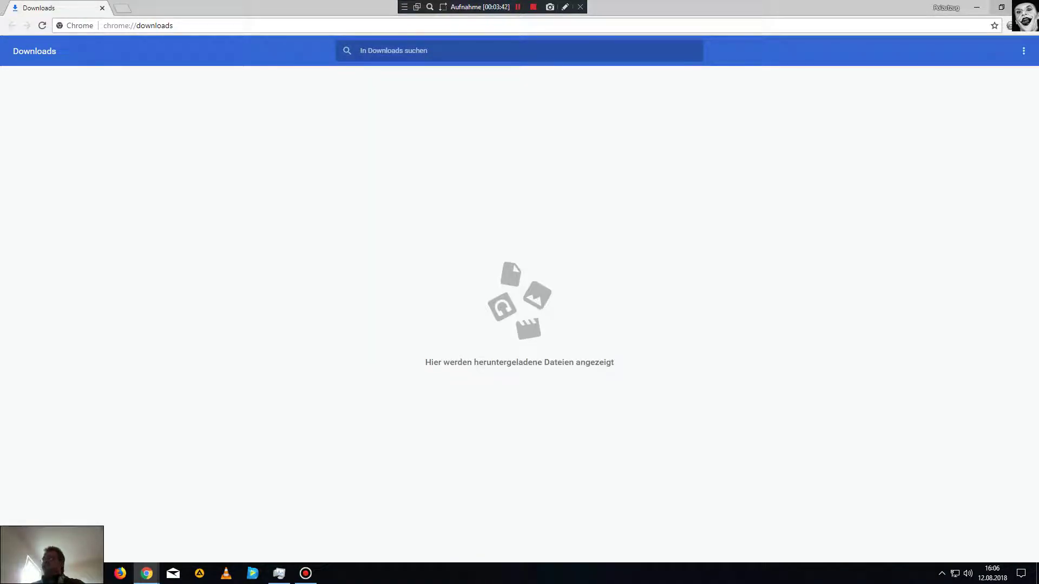
pyautogui.click(1025, 6)
pyautogui.click(976, 7)
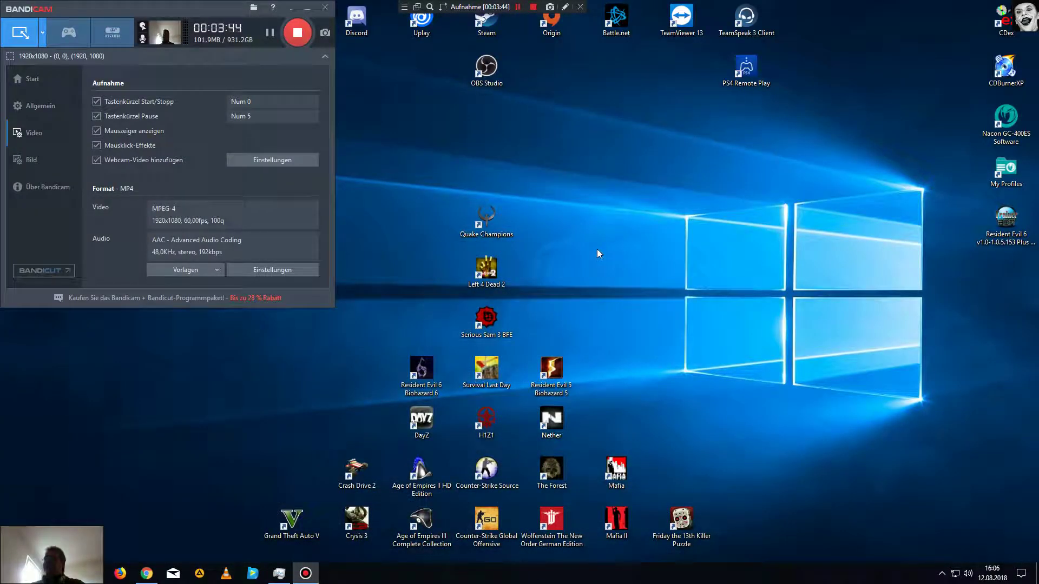
# Launch OBS Studio, check the platform, server and stream key fields in its Stream settings, and close the program.
pyautogui.doubleClick(486, 68)
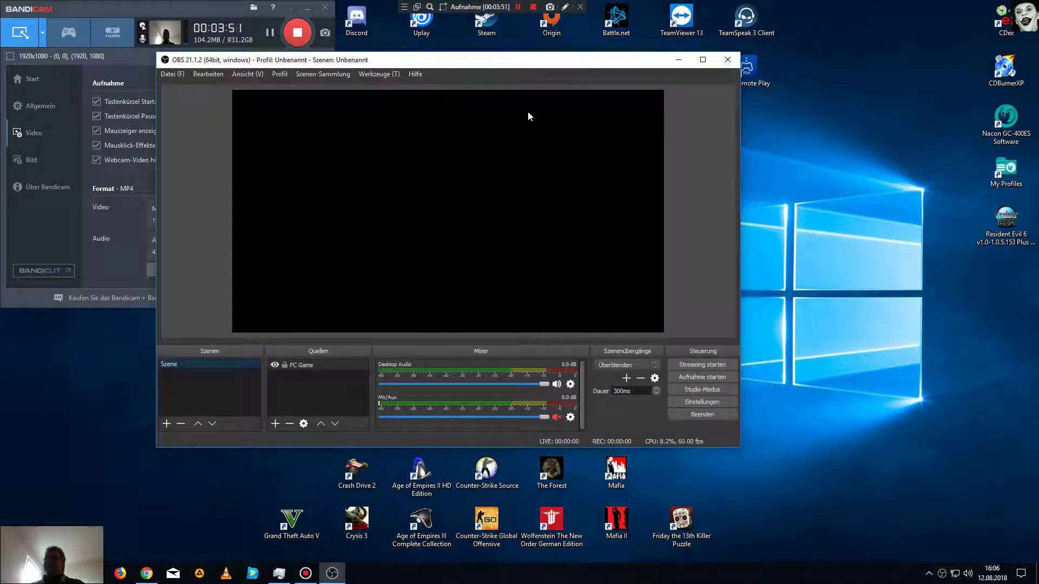
pyautogui.moveTo(497, 60); pyautogui.dragTo(516, 68)
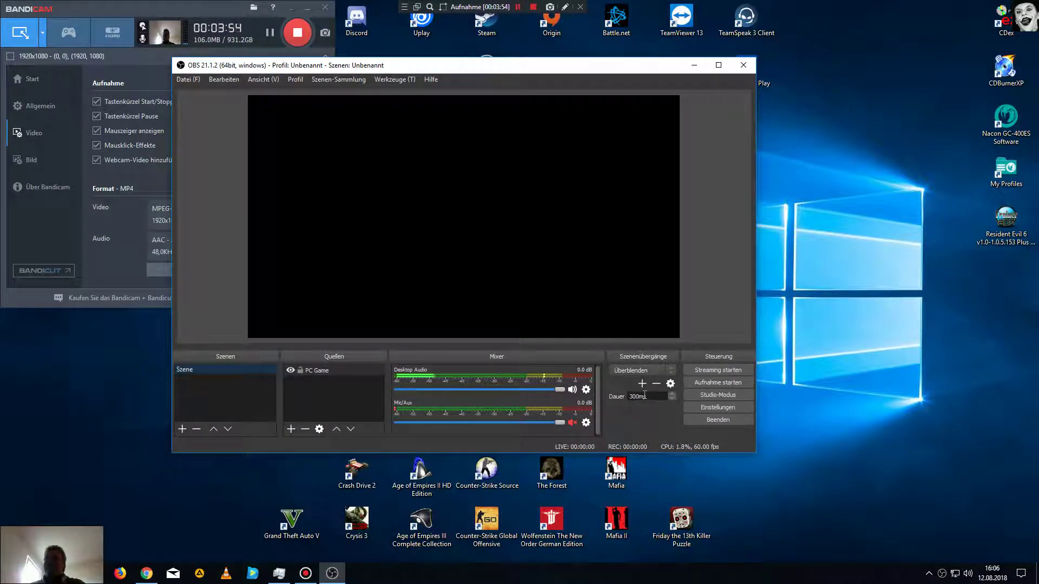
pyautogui.click(710, 406)
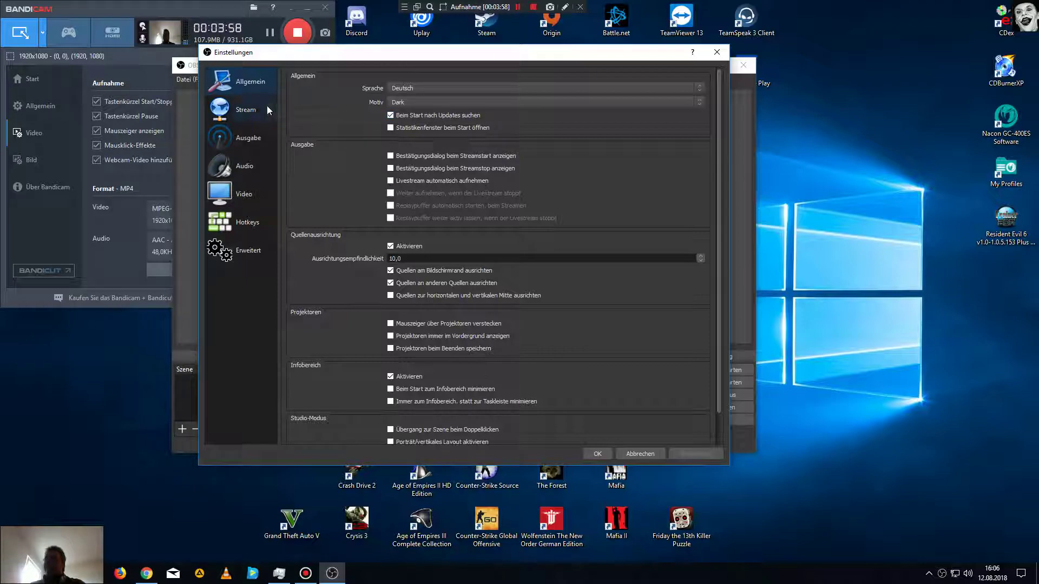
pyautogui.click(266, 110)
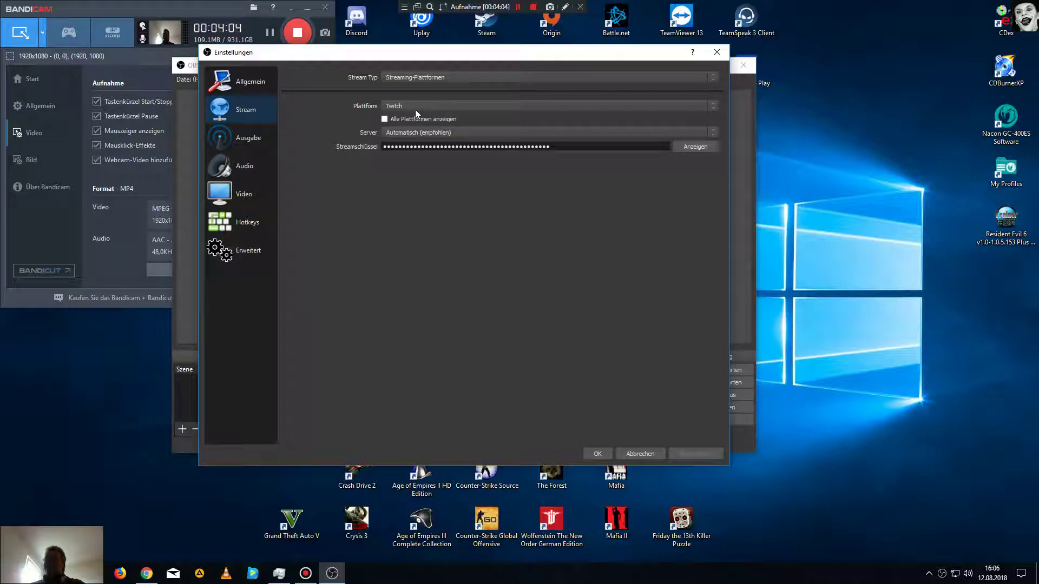
pyautogui.click(600, 453)
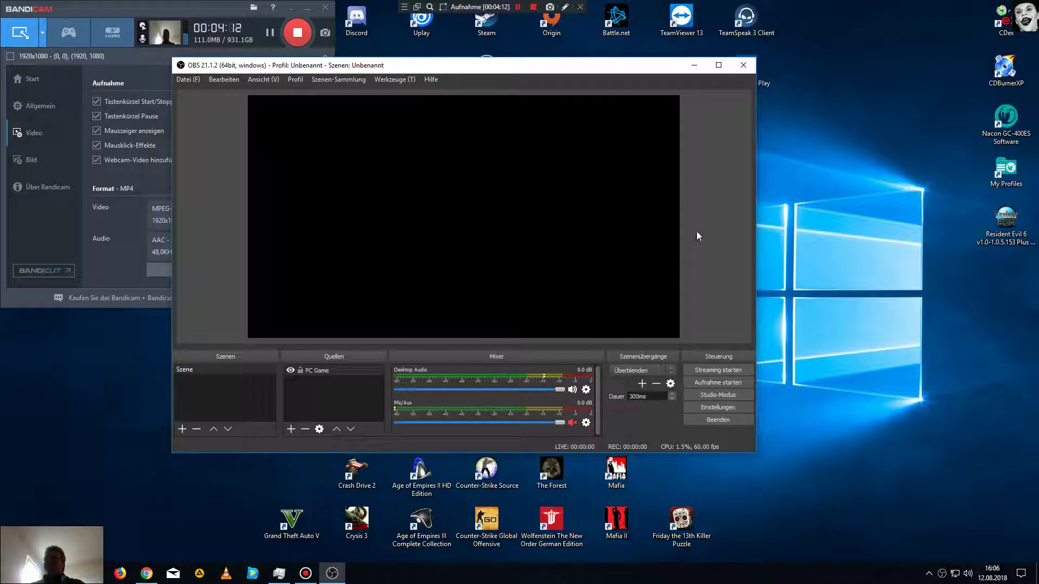
pyautogui.click(747, 66)
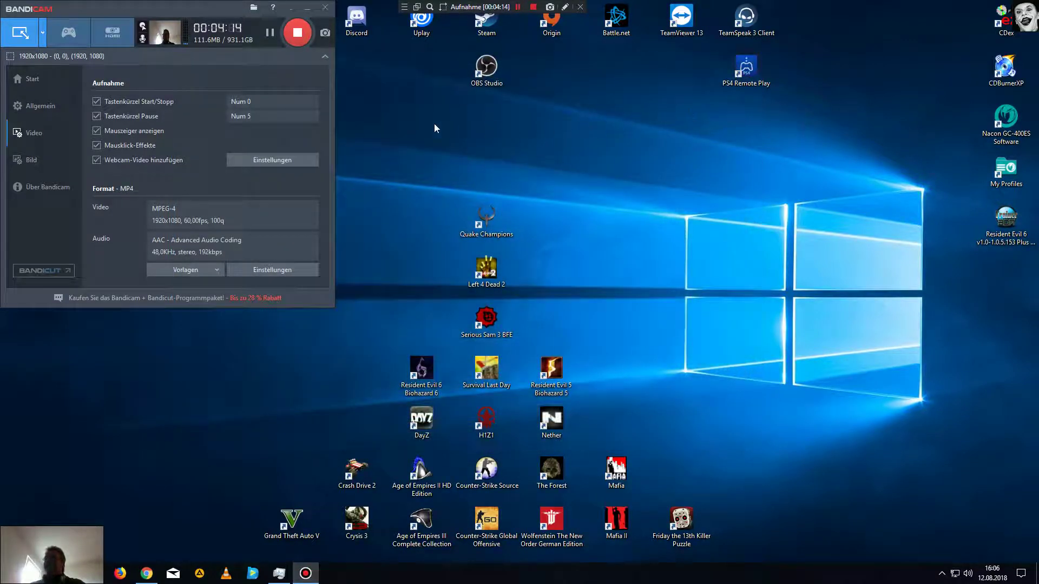
# Open the Downloads folder in File Explorer and delete the newly downloaded duplicate of the Streamlabs OBS 0.9.8 installer.
pyautogui.click(308, 8)
pyautogui.doubleClick(31, 19)
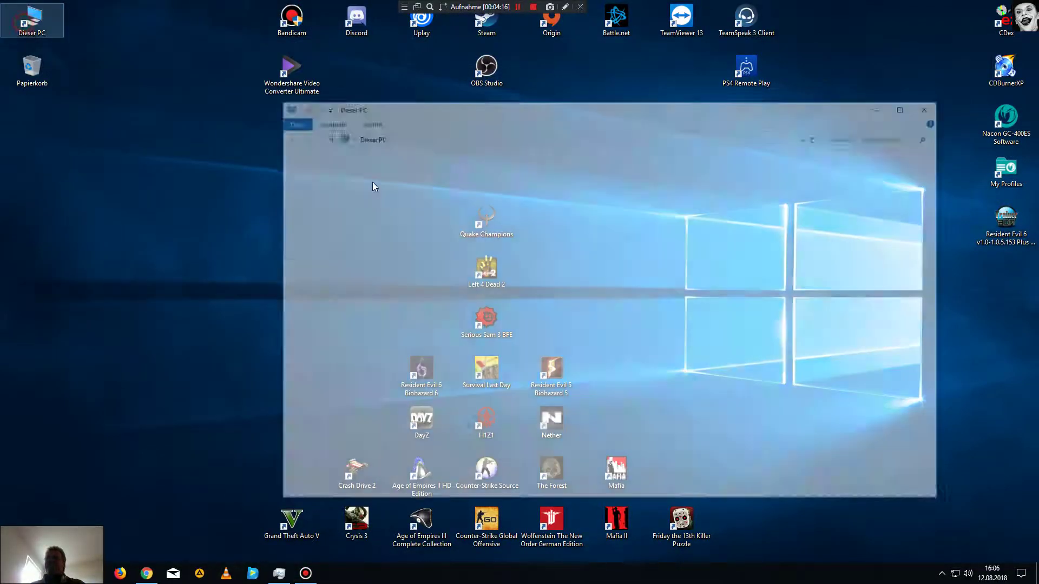
pyautogui.doubleClick(438, 213)
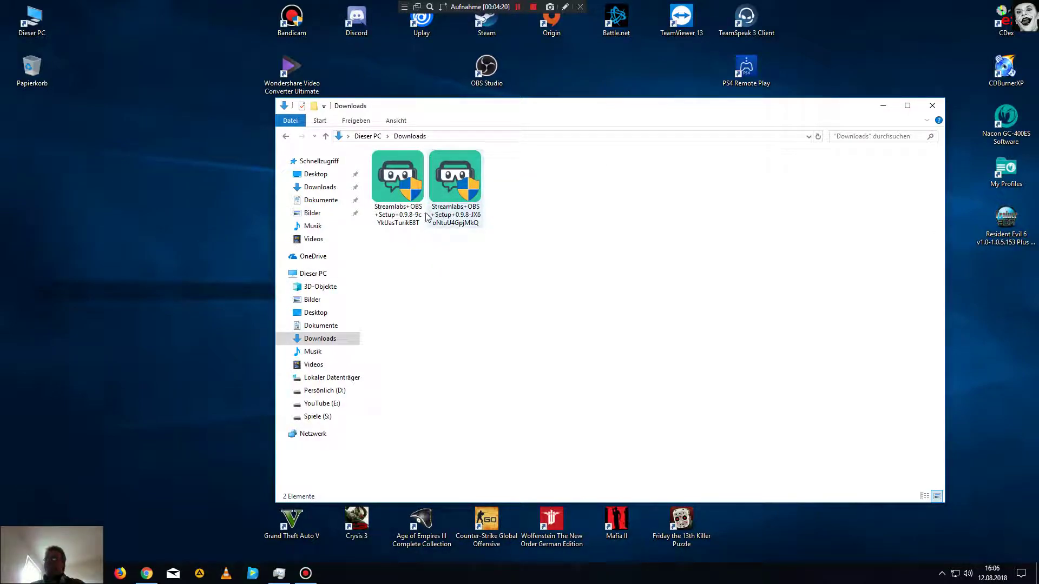
pyautogui.doubleClick(447, 207)
pyautogui.click(409, 207)
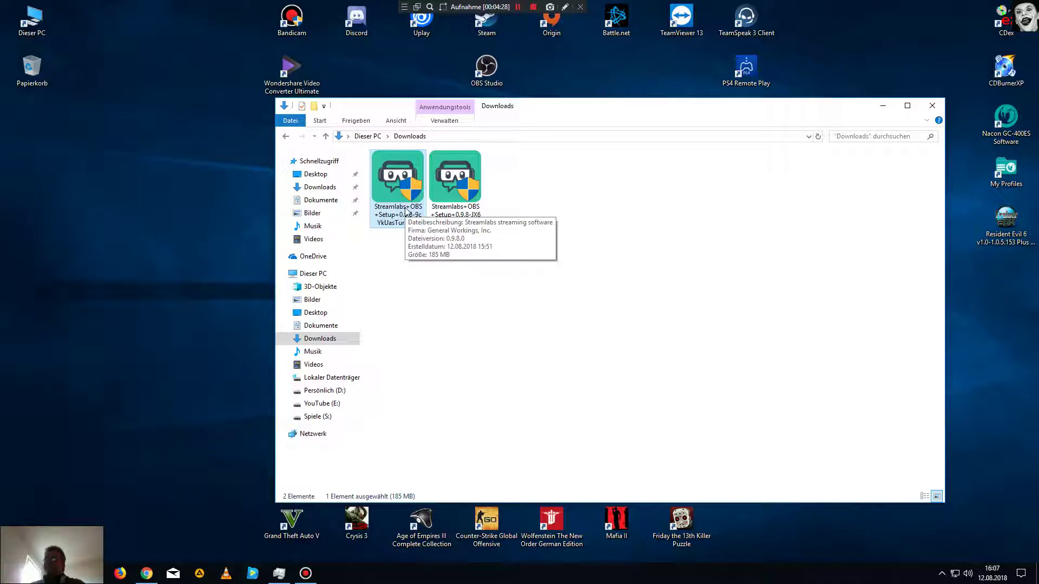
pyautogui.click(456, 207)
pyautogui.press('Delete')
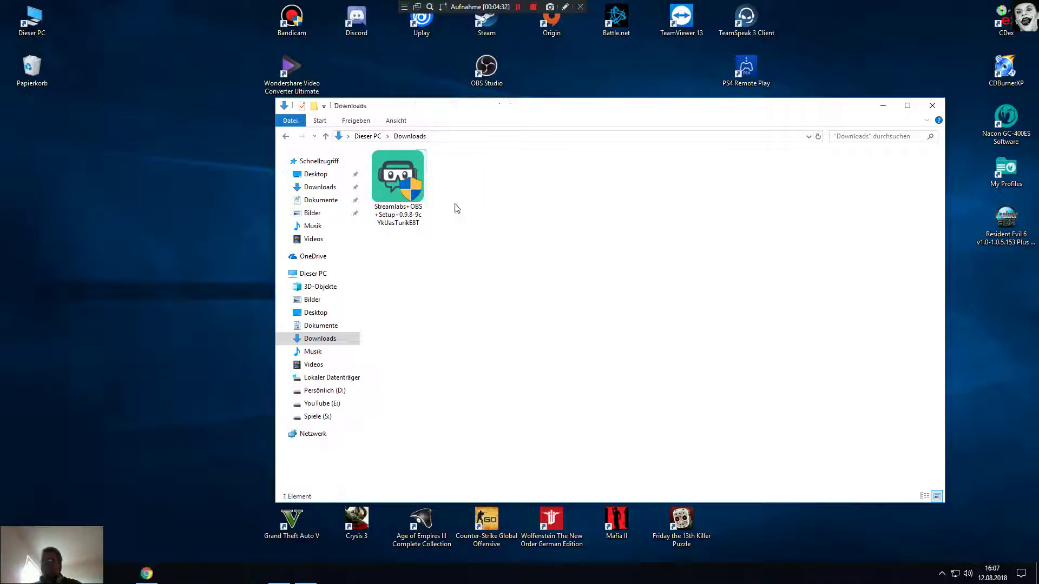
# Run the remaining Streamlabs OBS installer, accept the licence agreement to start the installation, and close the Downloads folder.
pyautogui.click(397, 215)
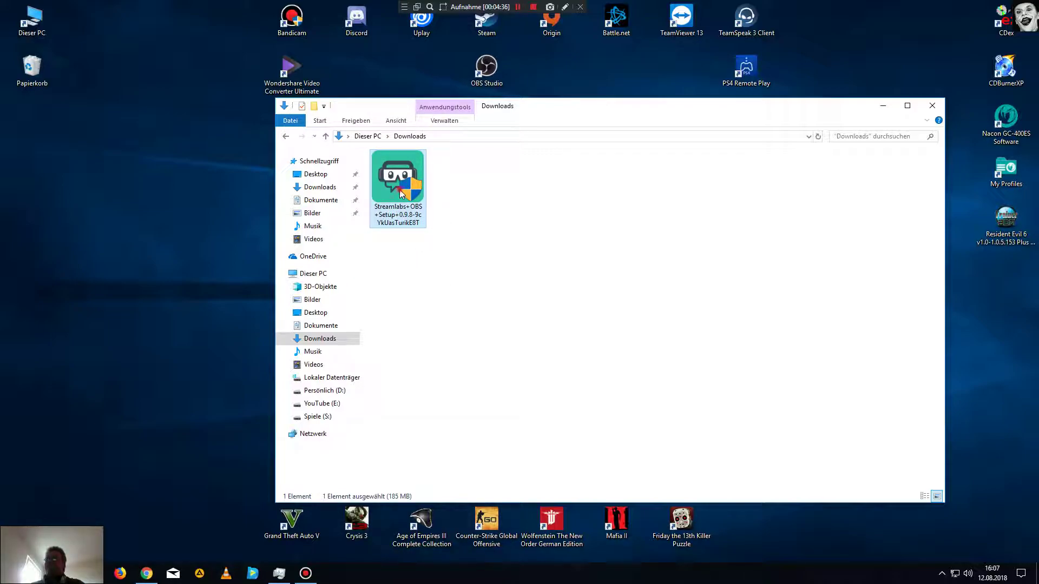
pyautogui.press('Return')
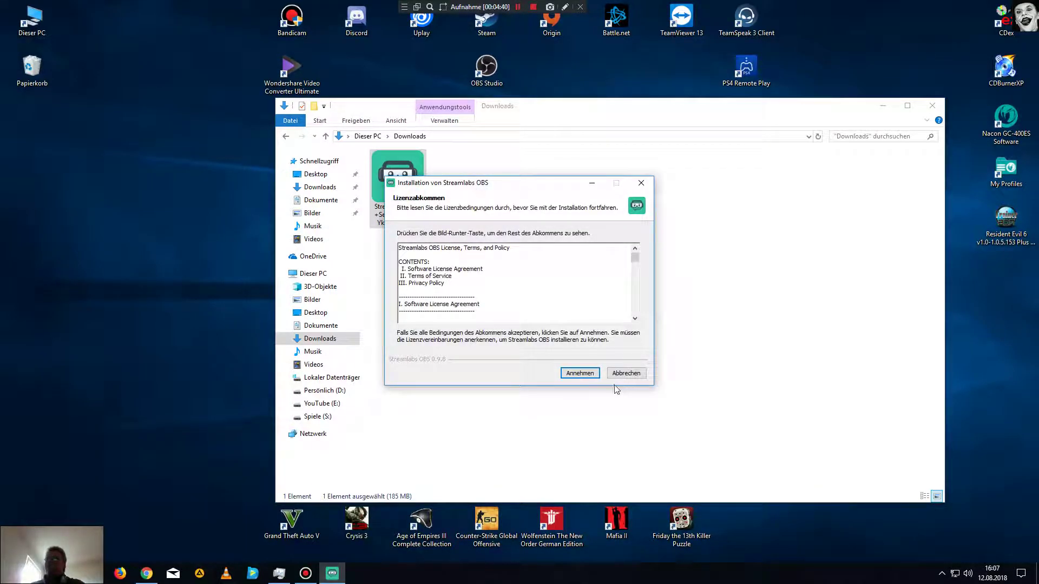
pyautogui.press('pagedown')
pyautogui.press('pagedown')
pyautogui.press('pagedown')
pyautogui.press('pagedown')
pyautogui.press('pagedown')
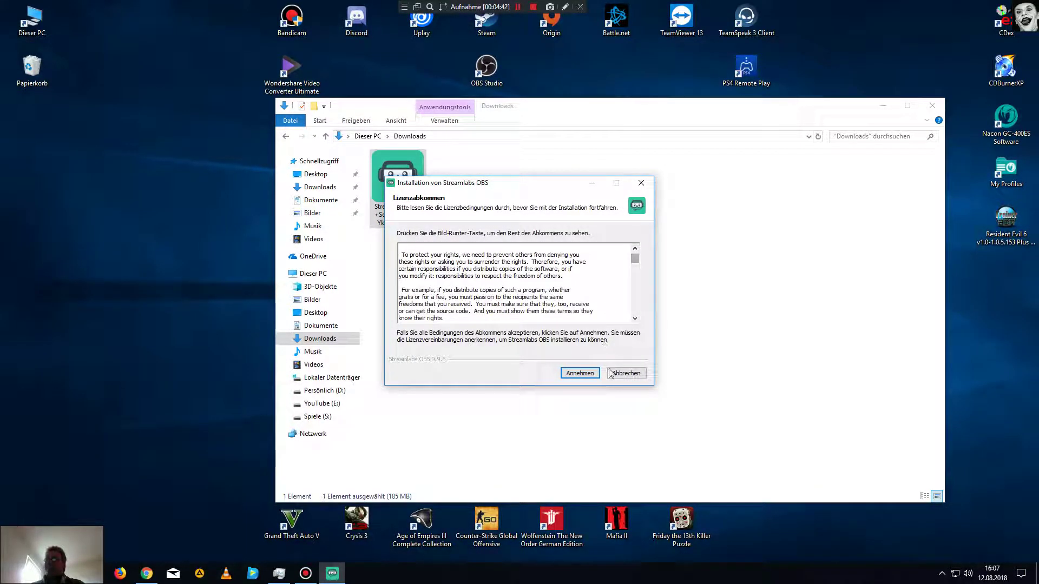
pyautogui.click(580, 373)
pyautogui.click(582, 373)
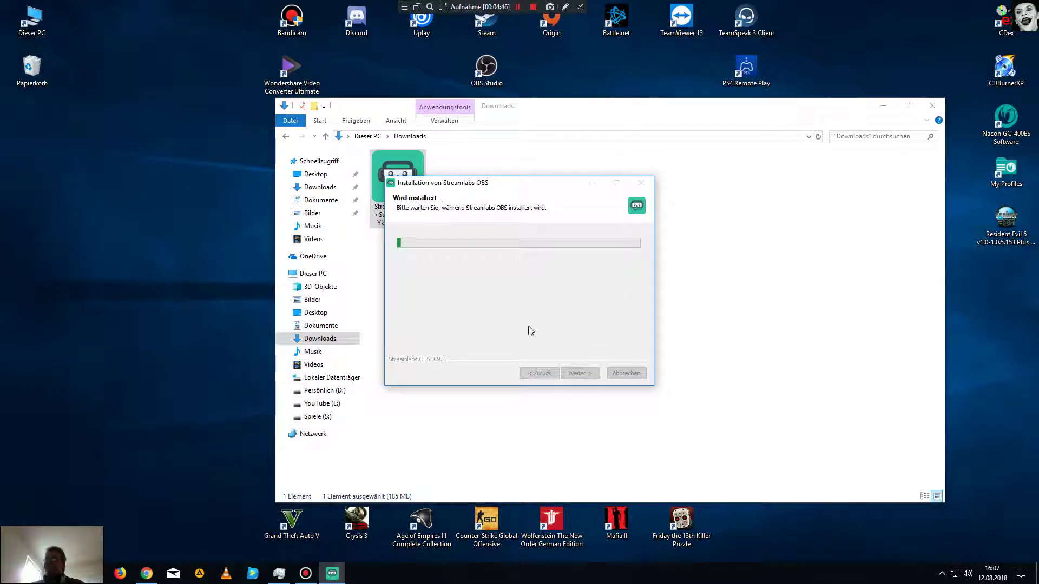
pyautogui.click(932, 106)
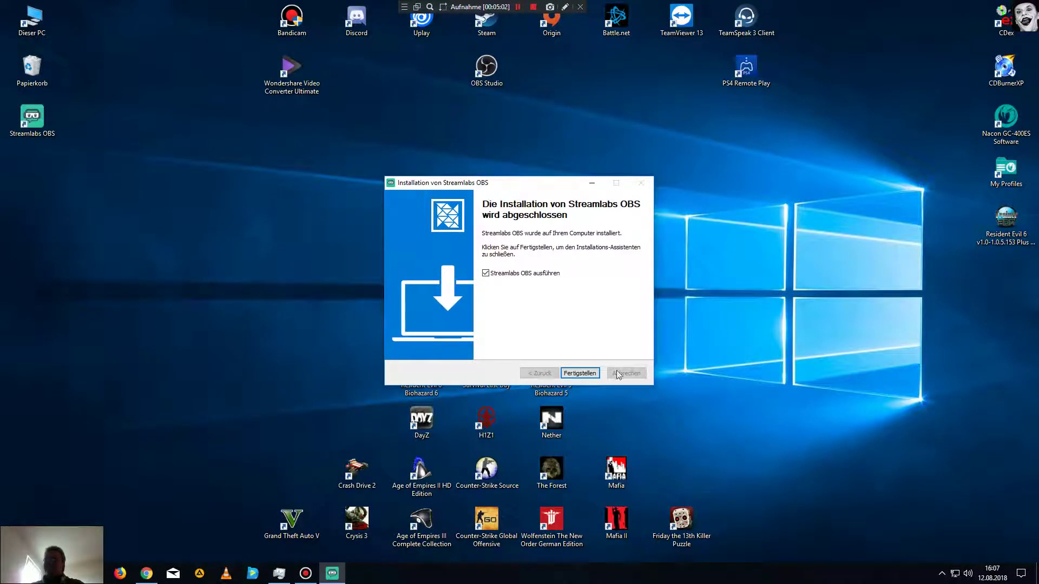
# Finish the setup without launching Streamlabs OBS, and move its desktop shortcut directly below OBS Studio.
pyautogui.click(498, 276)
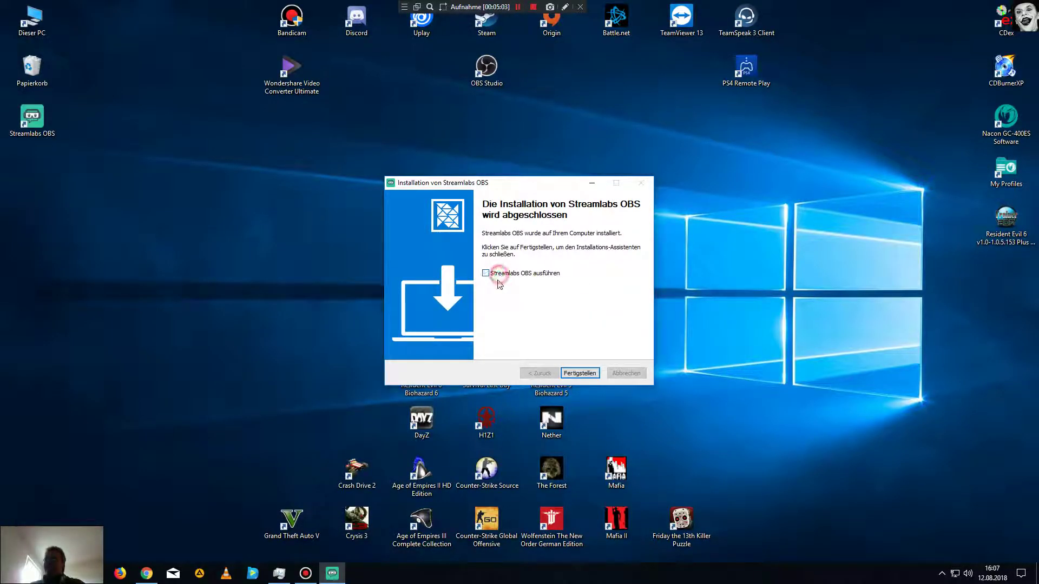
pyautogui.click(579, 373)
pyautogui.moveTo(33, 118); pyautogui.dragTo(492, 130)
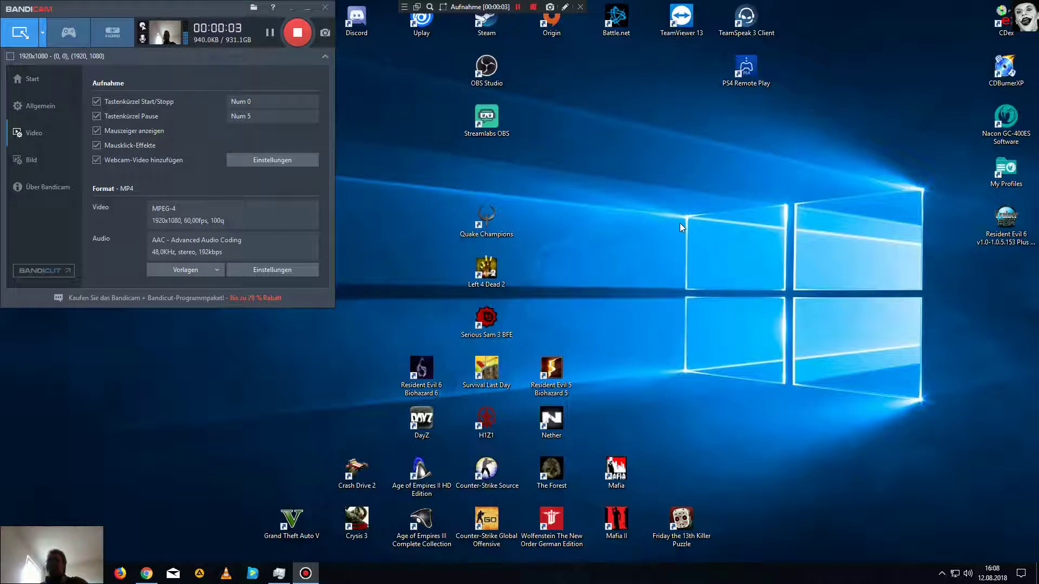
# View the Streamlabs app's Google Play page in Chrome and return to the Streamlabs OBS page.
pyautogui.doubleClick(498, 130)
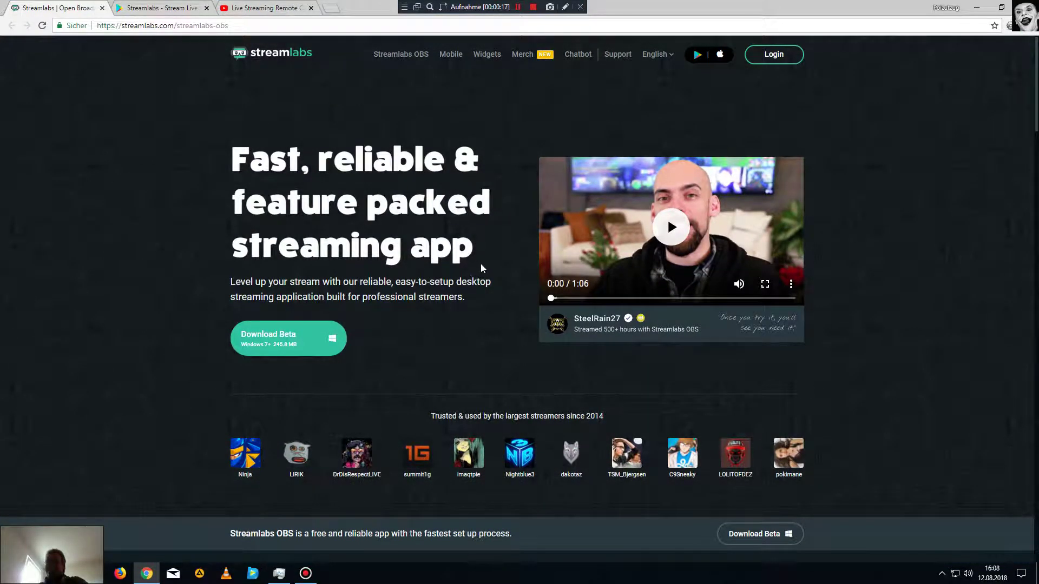
pyautogui.click(154, 9)
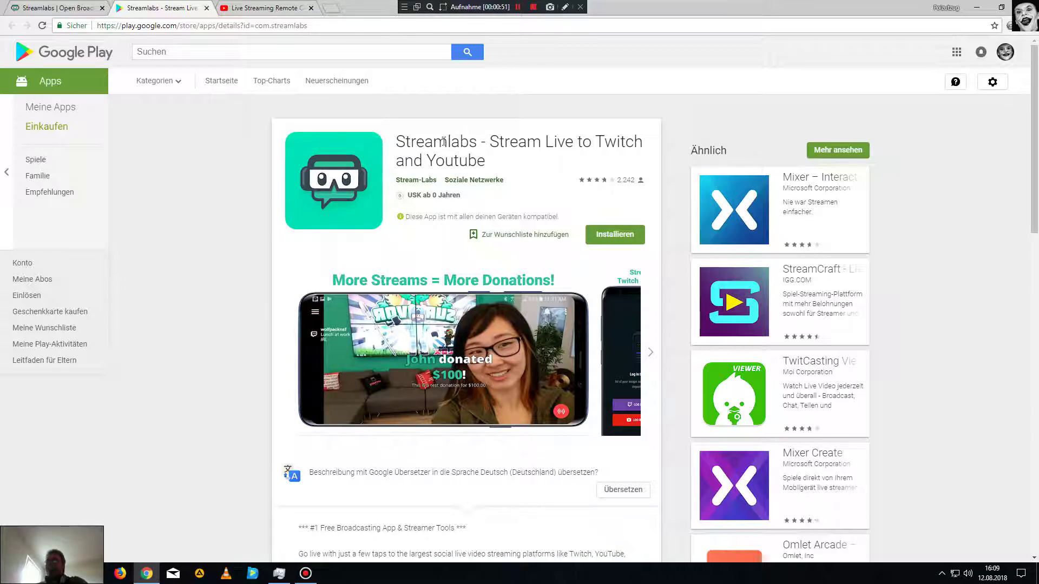
pyautogui.click(59, 7)
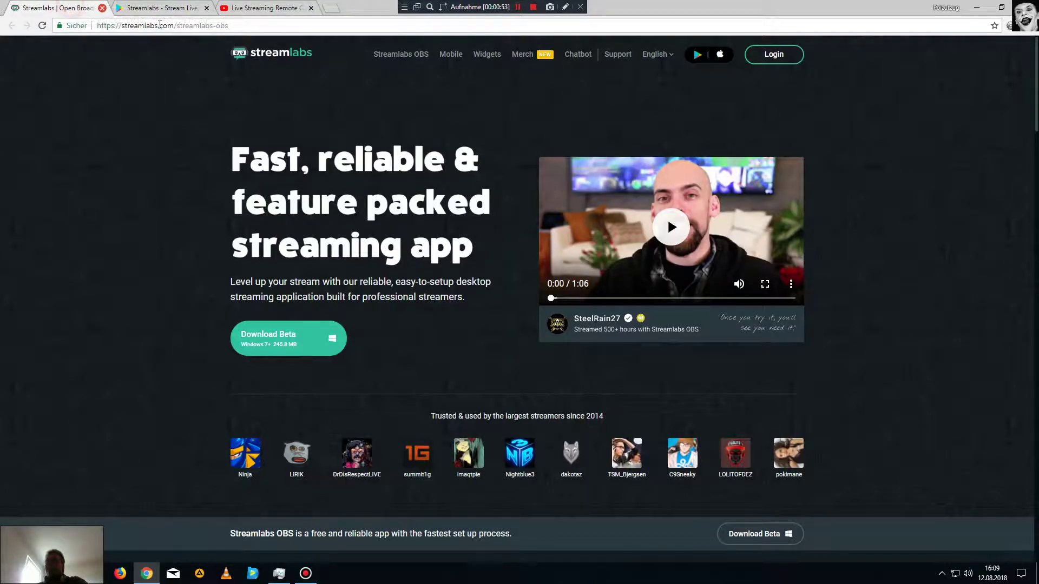
# Minimise the browser and launch Streamlabs OBS from its desktop shortcut.
pyautogui.click(983, 5)
pyautogui.doubleClick(486, 120)
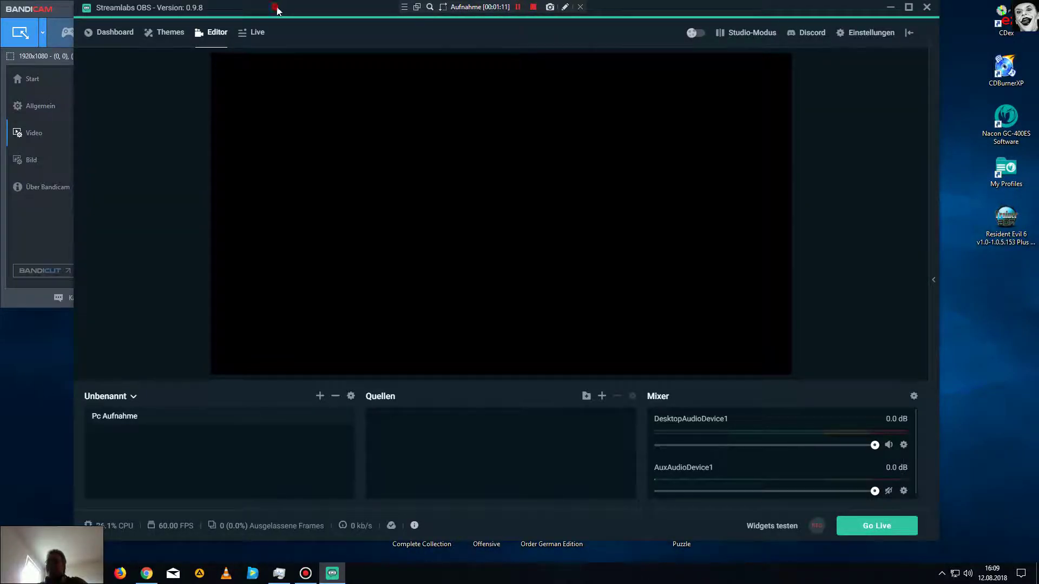
# Move the Streamlabs OBS window slightly down and to the right on the desktop.
pyautogui.moveTo(275, 7); pyautogui.dragTo(313, 27)
pyautogui.moveTo(311, 30); pyautogui.dragTo(309, 30)
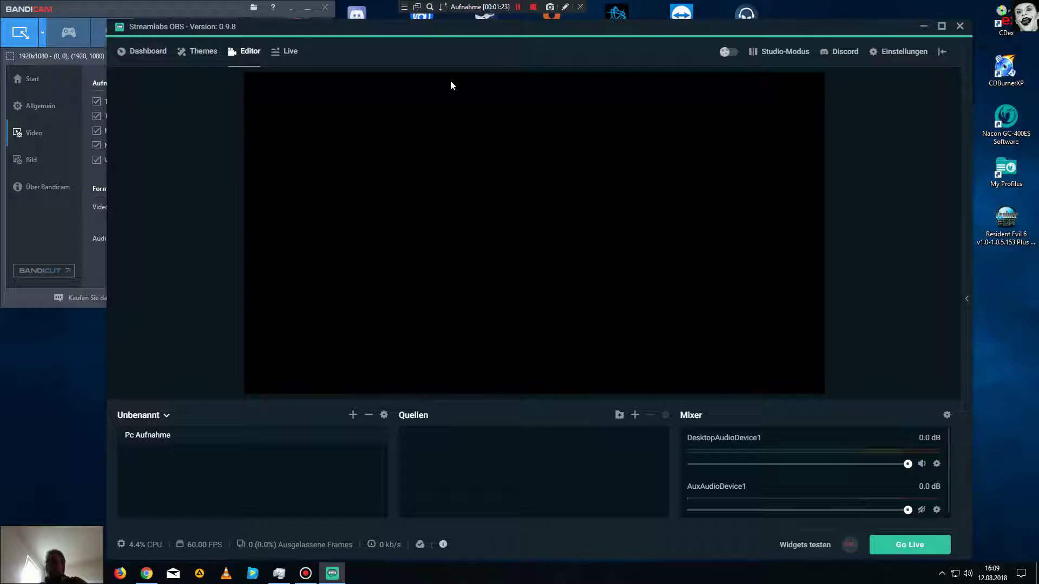
pyautogui.rightClick(371, 428)
pyautogui.click(325, 465)
# Open the Streamlabs OBS dashboard and view the past streams entry for July 25th, 2018.
pyautogui.click(147, 52)
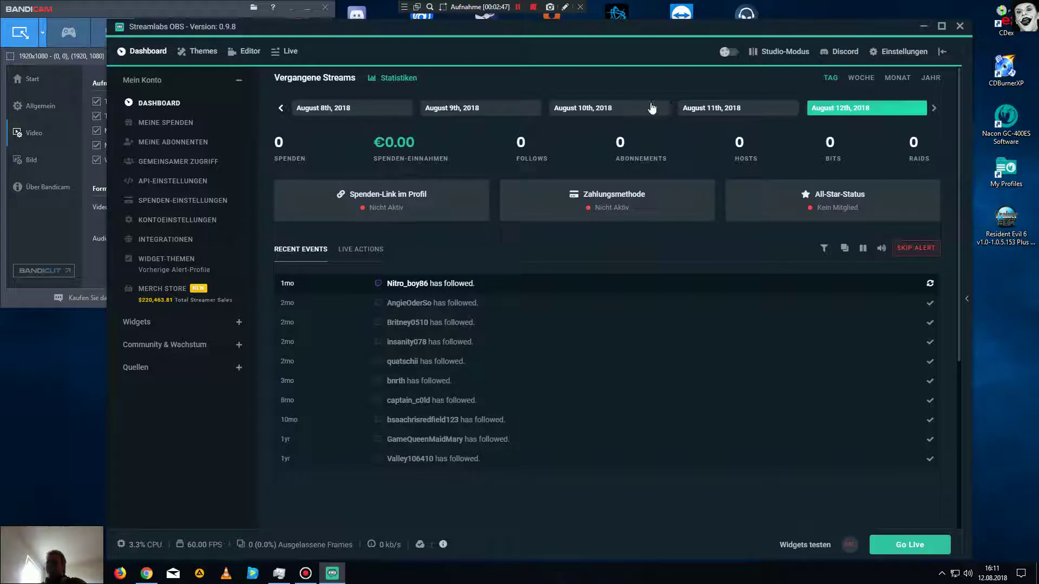
pyautogui.click(284, 108)
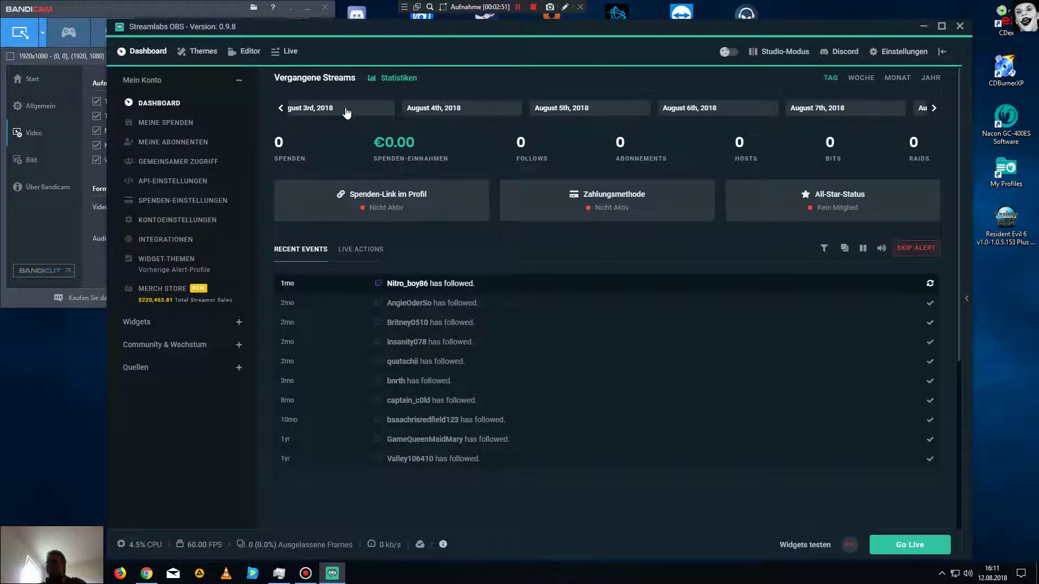
pyautogui.click(282, 108)
pyautogui.click(283, 108)
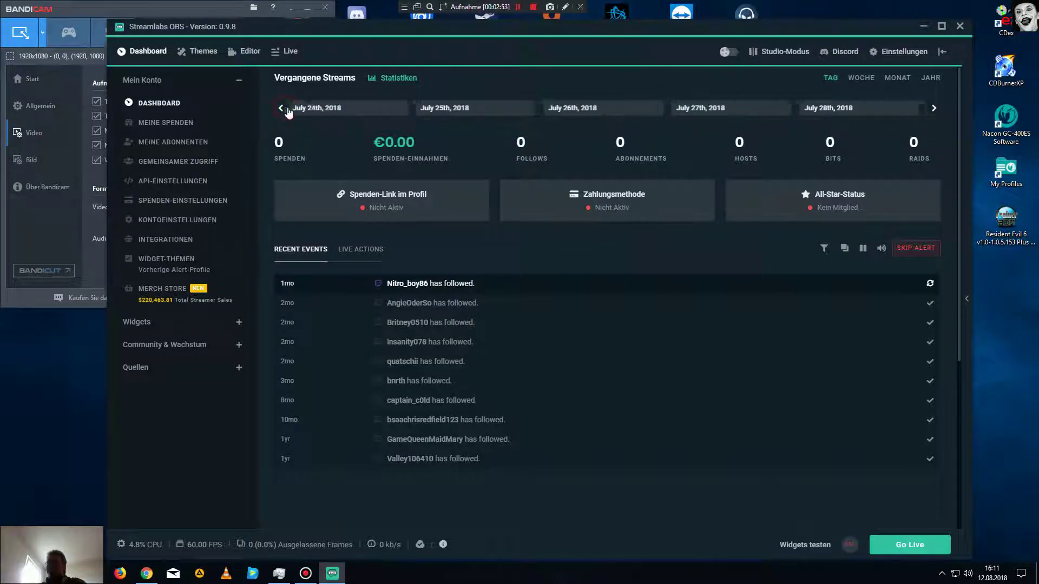
pyautogui.click(432, 108)
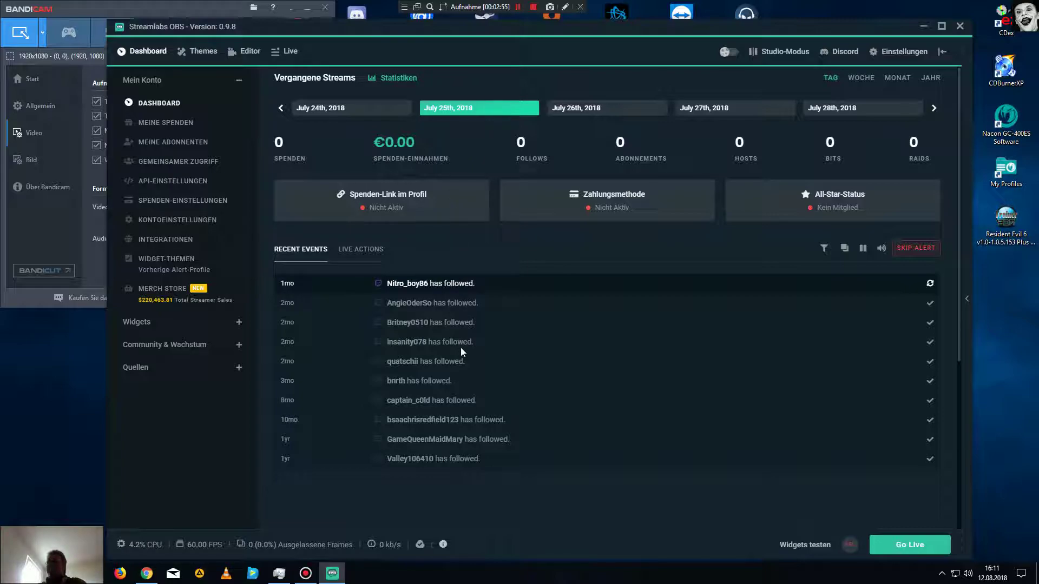
# Look through the account's donations (Meine Spenden), subscribers (Meine Abonnenten) and shared access (Gemeinsamer Zugriff) pages.
pyautogui.click(170, 123)
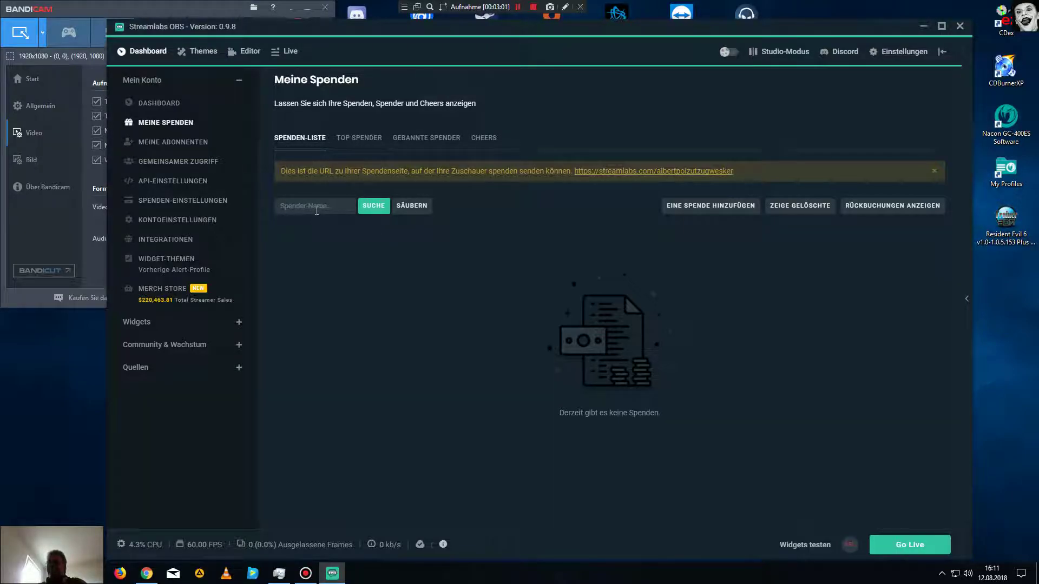
pyautogui.click(190, 143)
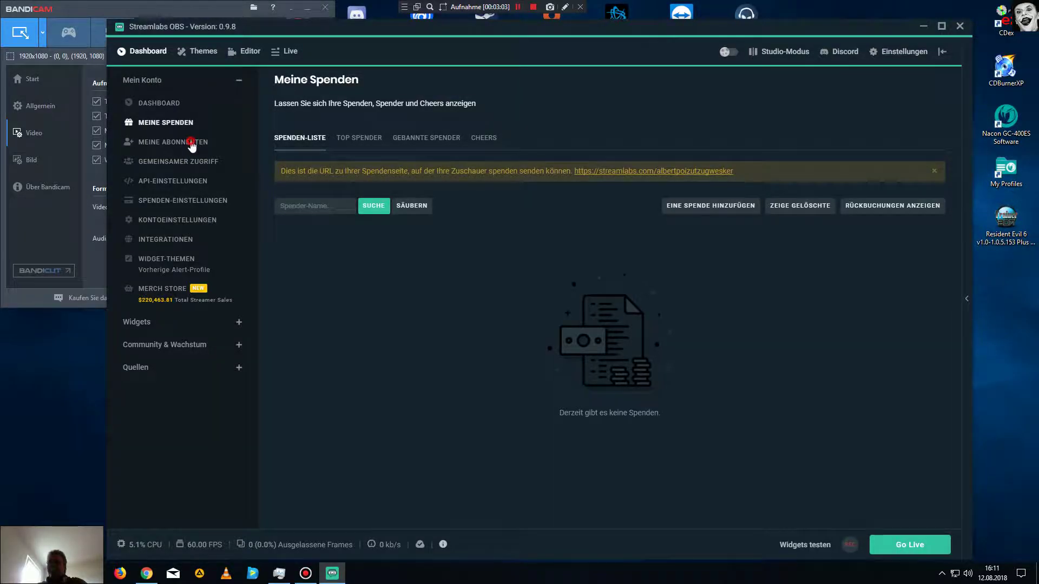
pyautogui.click(184, 170)
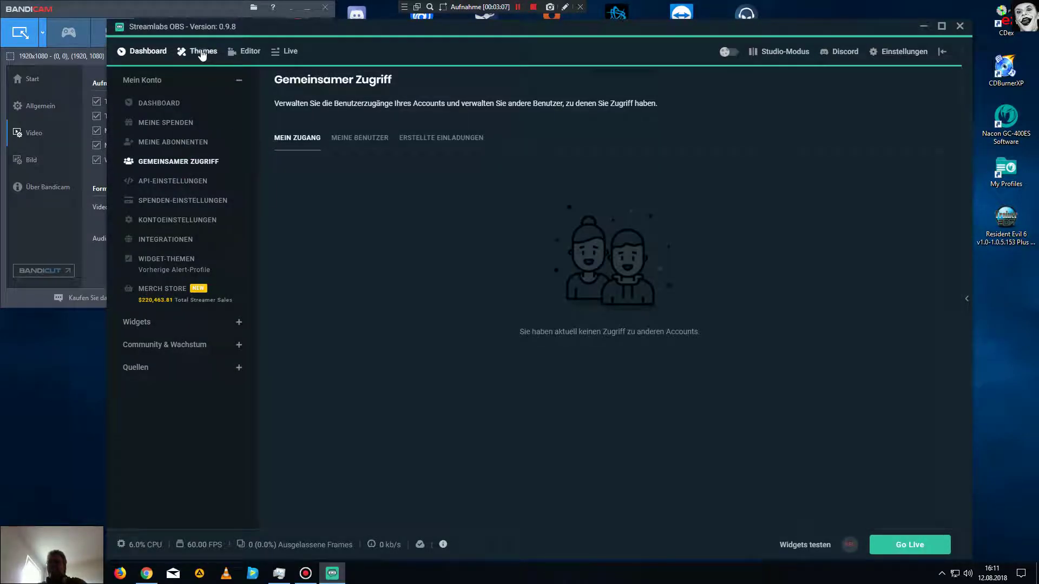
# View the Themes and Live areas, and return to the scene editor.
pyautogui.click(203, 51)
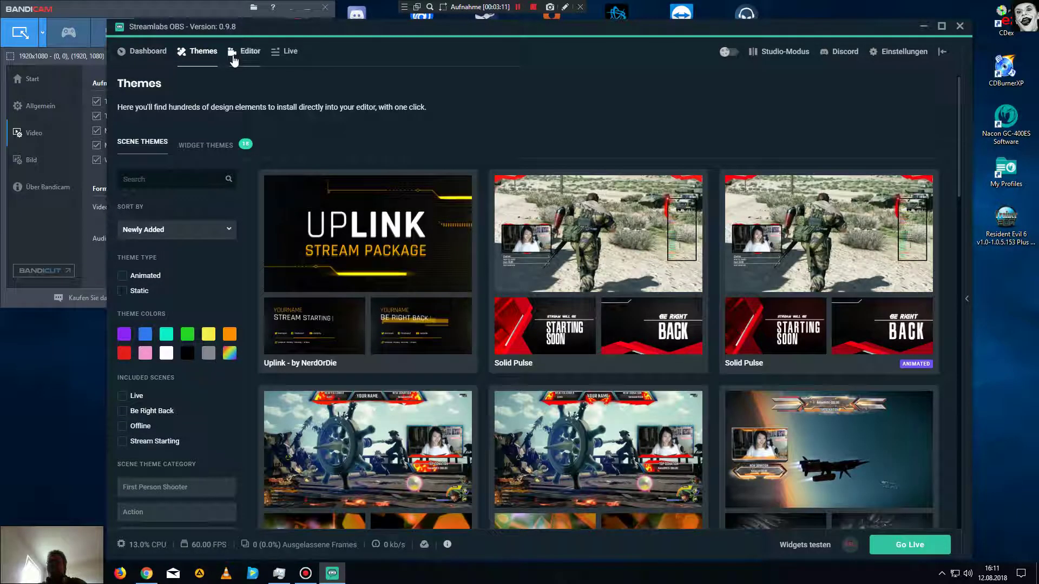
pyautogui.click(290, 51)
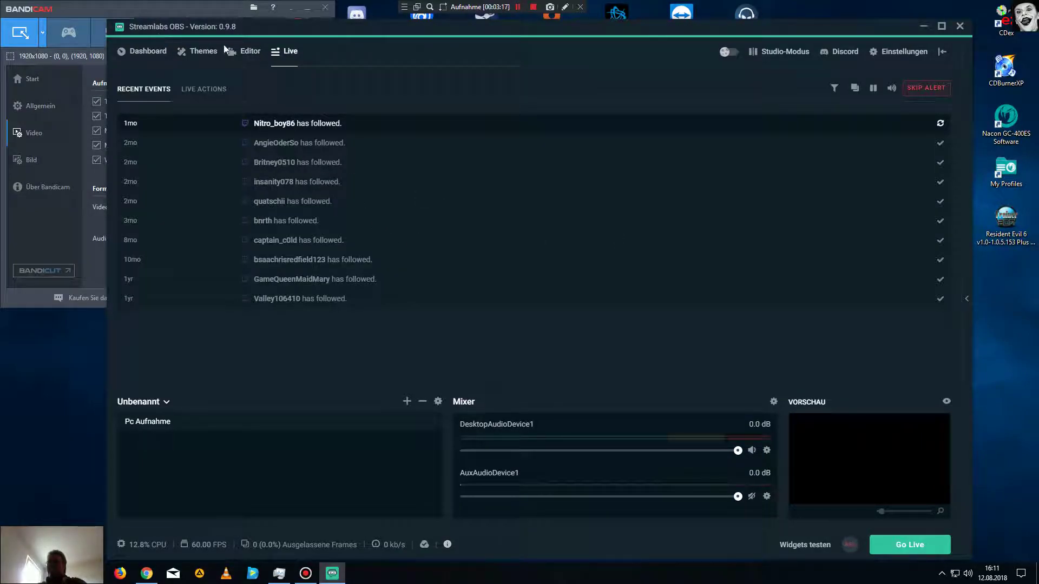
pyautogui.click(245, 51)
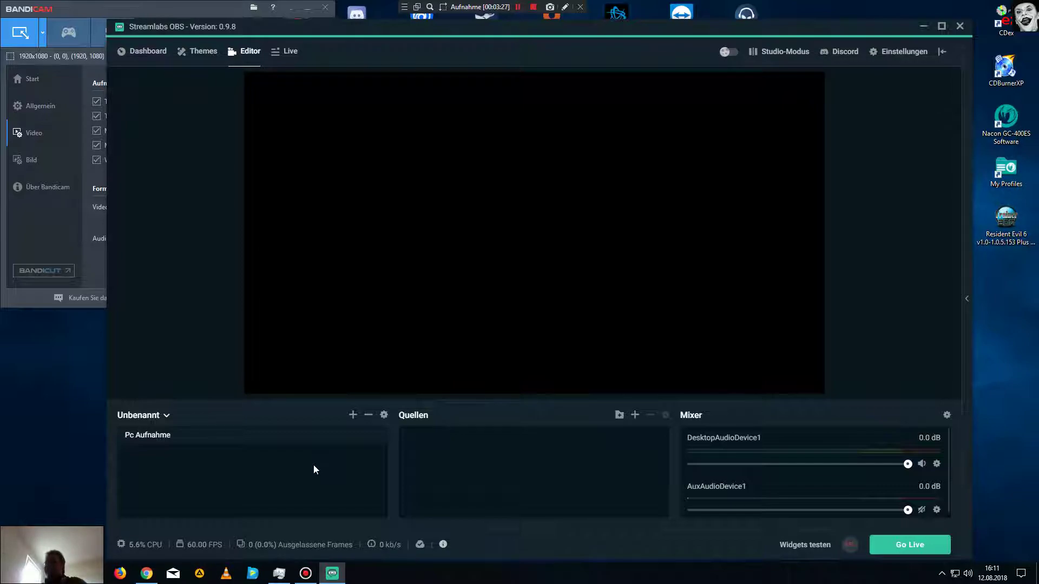
# Review the Ausgabe and Stream pages of the settings, and close the settings window.
pyautogui.click(894, 53)
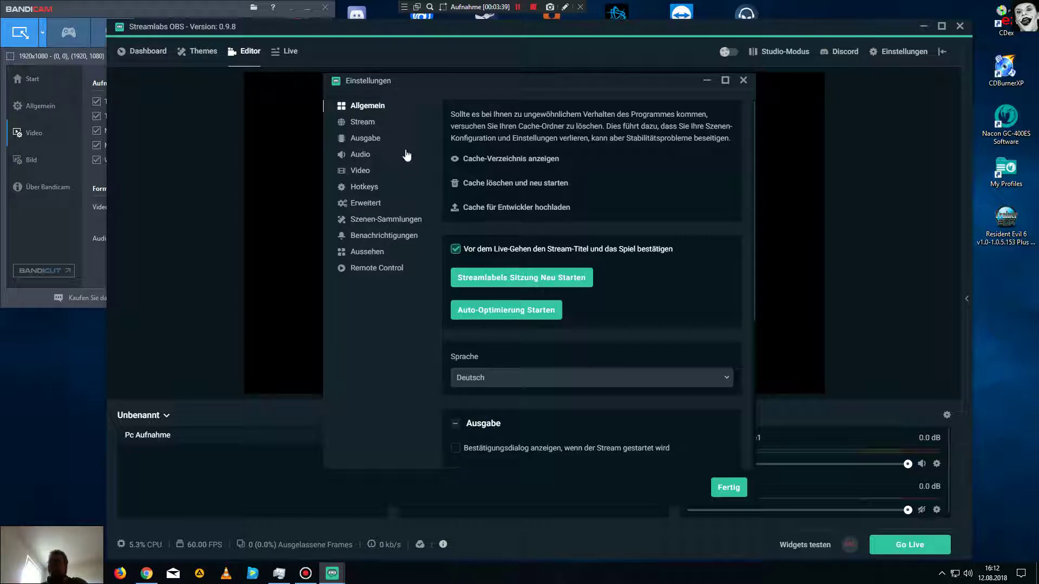
pyautogui.click(373, 142)
pyautogui.click(364, 123)
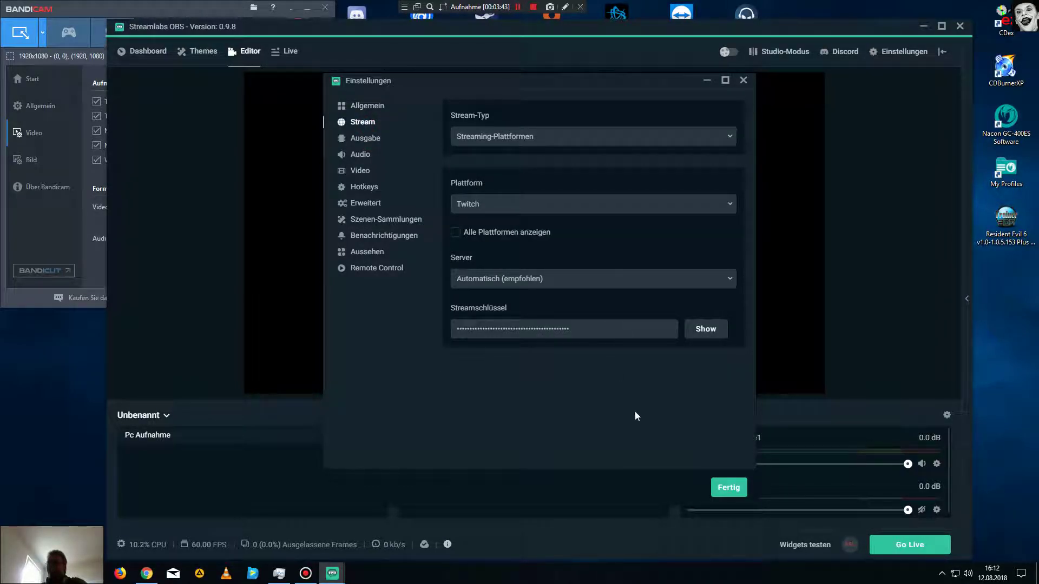
pyautogui.click(725, 488)
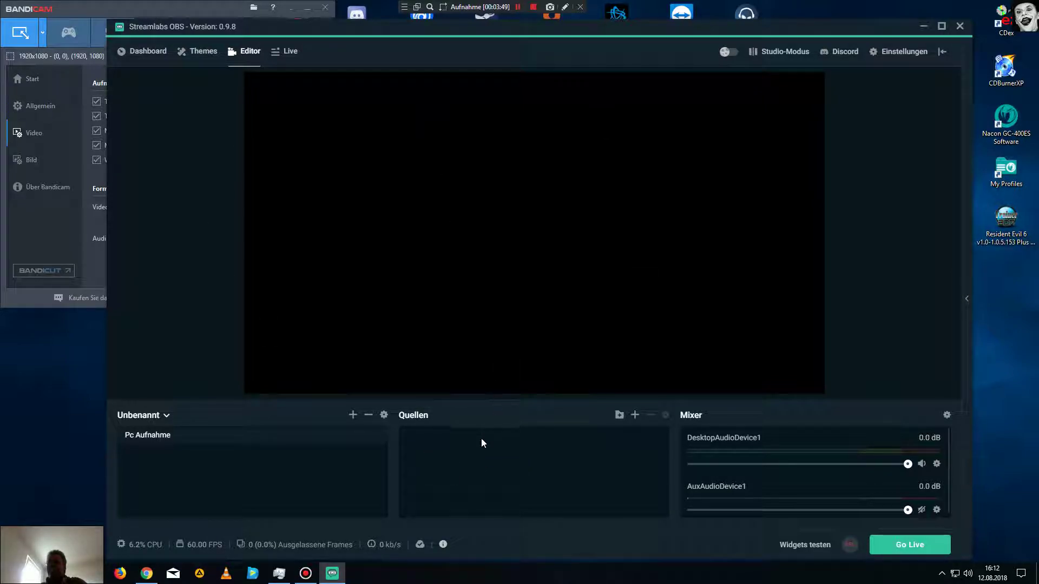
# Add a Bildschirm-Aufnahme source showing Anzeige 0 (1920x1080) with the mouse pointer captured to the Pc Aufnahme scene.
pyautogui.rightClick(465, 456)
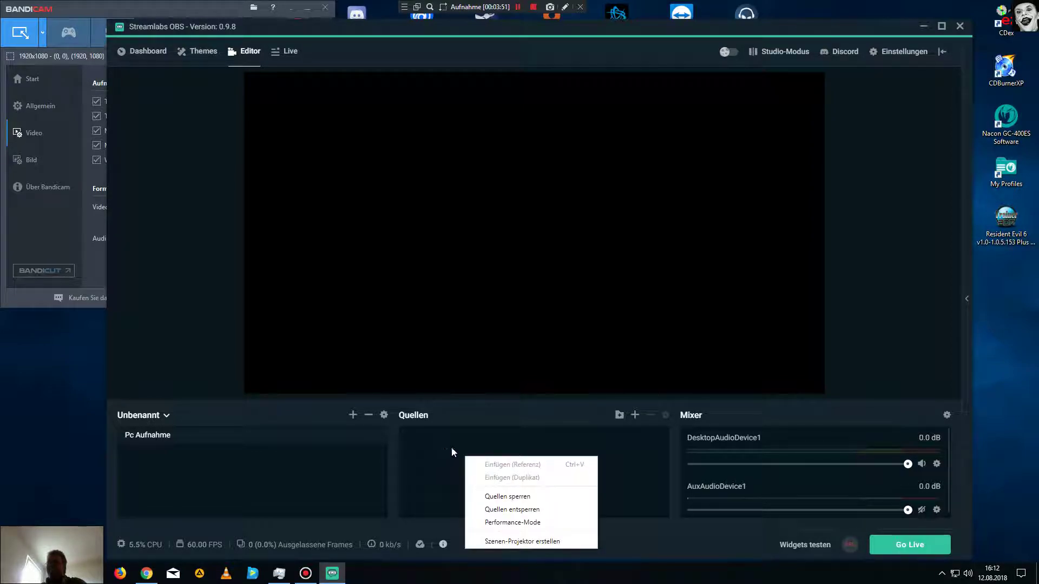
pyautogui.click(524, 417)
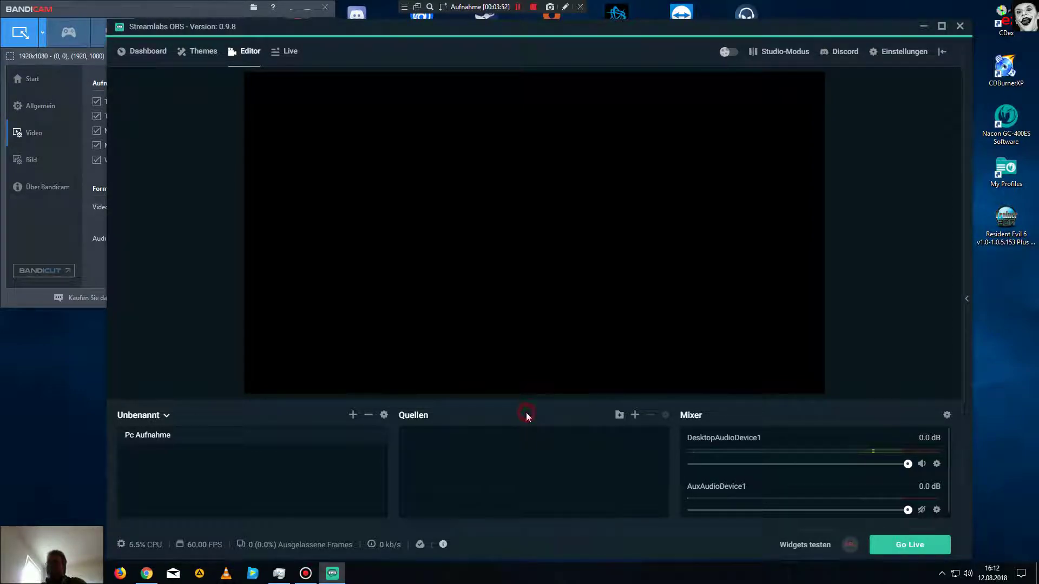
pyautogui.click(635, 416)
pyautogui.click(325, 364)
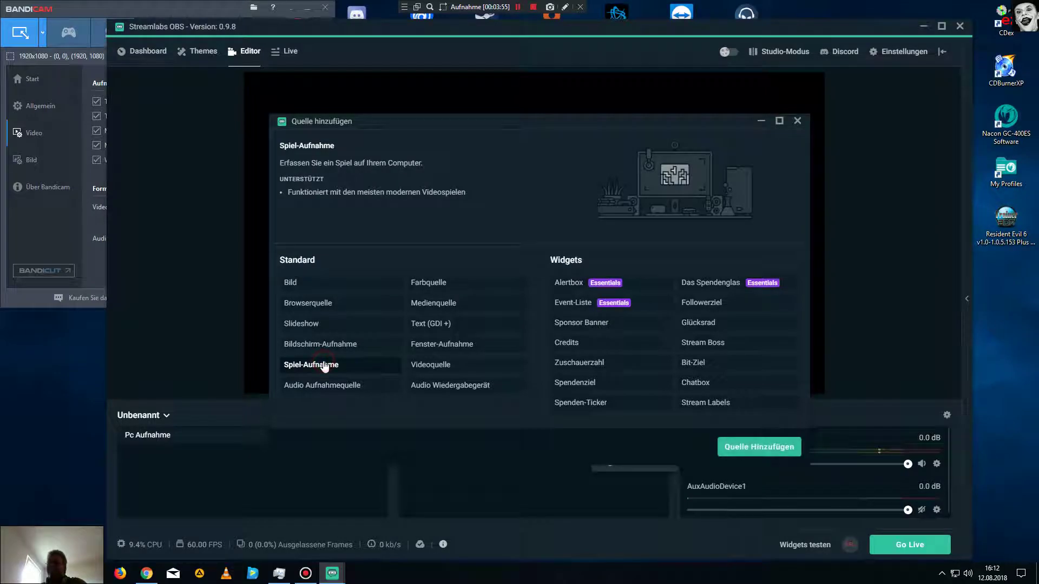
pyautogui.click(323, 345)
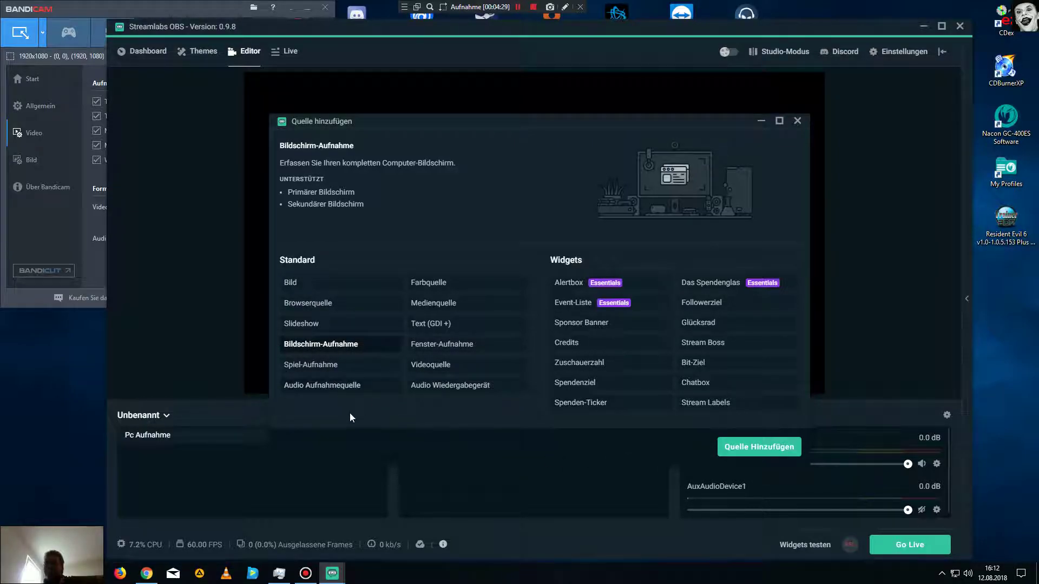
pyautogui.click(719, 448)
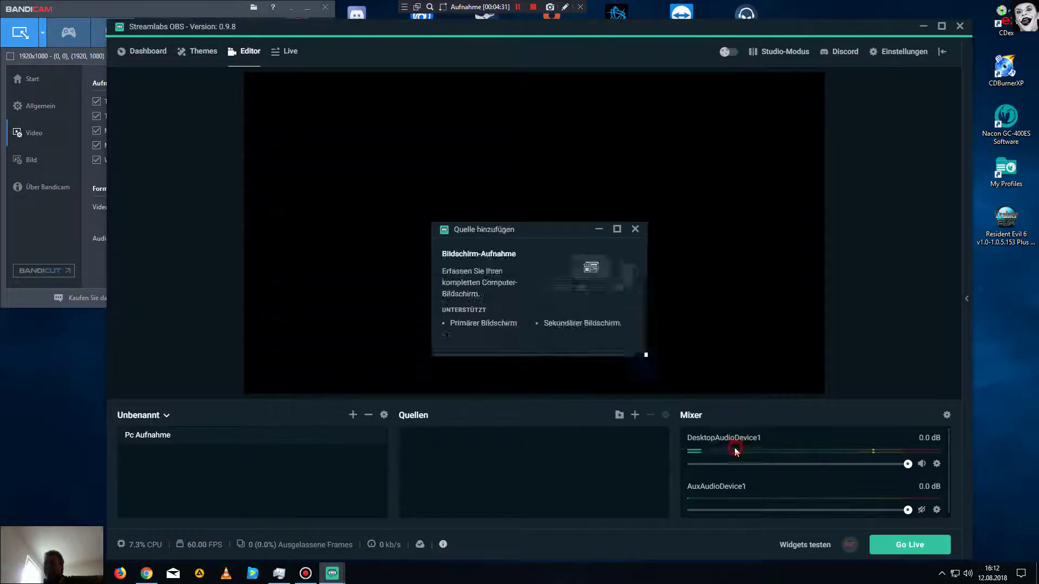
pyautogui.click(622, 341)
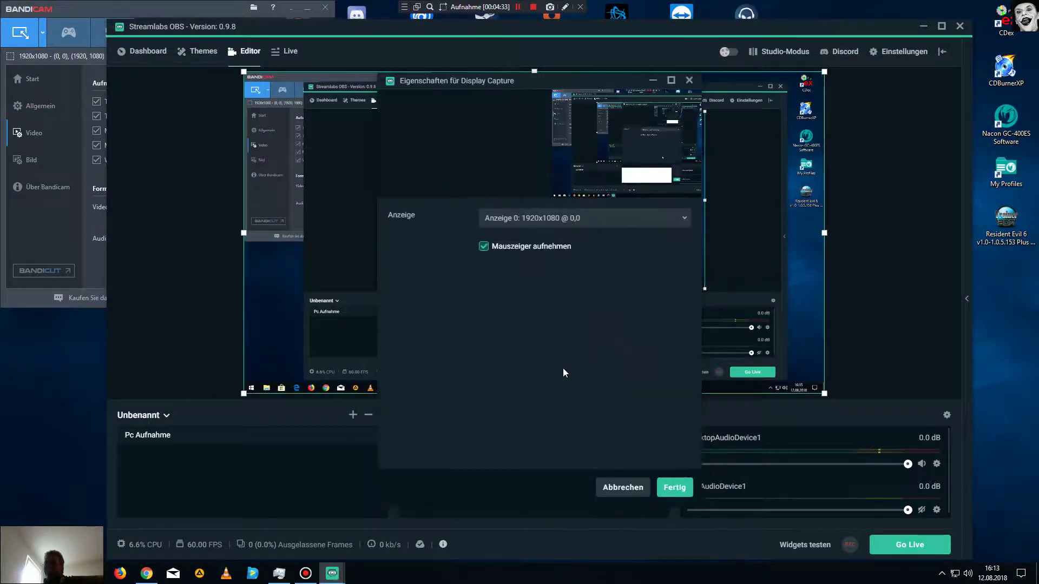
pyautogui.click(674, 487)
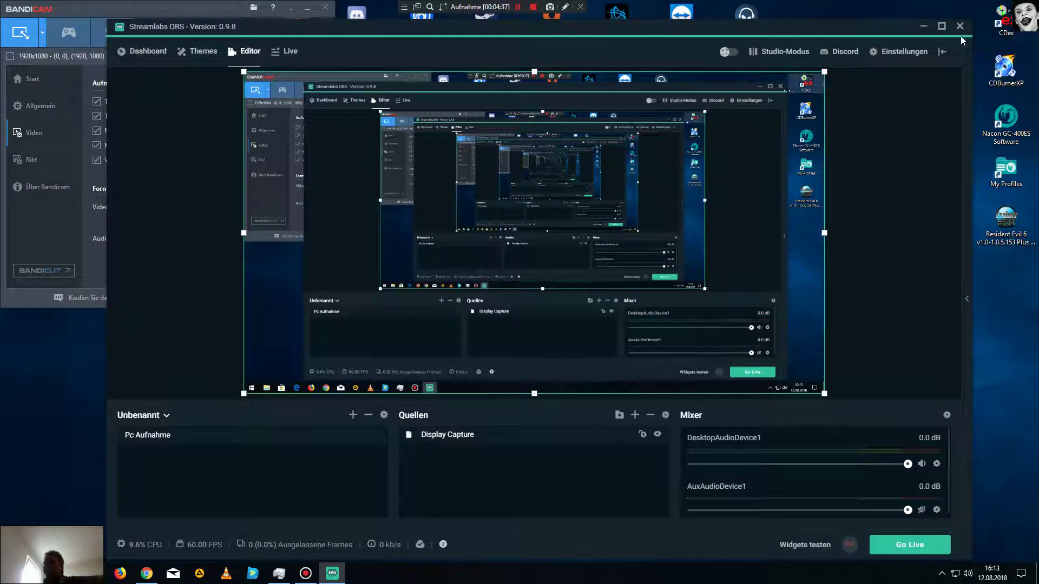
# Minimise Streamlabs OBS to the desktop and restore its window.
pyautogui.click(922, 27)
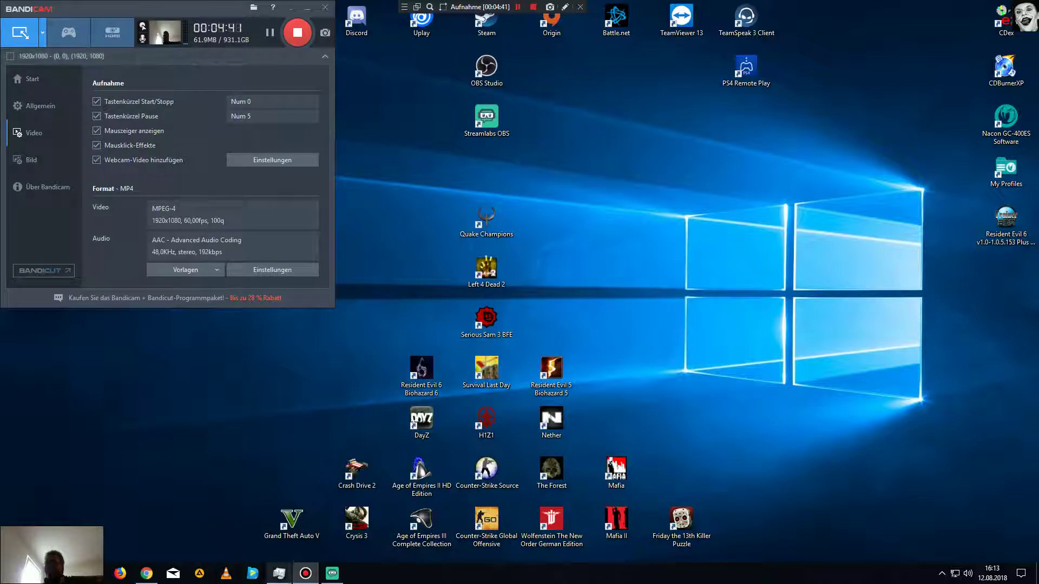
pyautogui.click(332, 573)
pyautogui.rightClick(438, 486)
pyautogui.click(587, 501)
# Add a Videoquelle source using the Microsoft LifeCam Cinema webcam to the Pc Aufnahme scene.
pyautogui.click(636, 413)
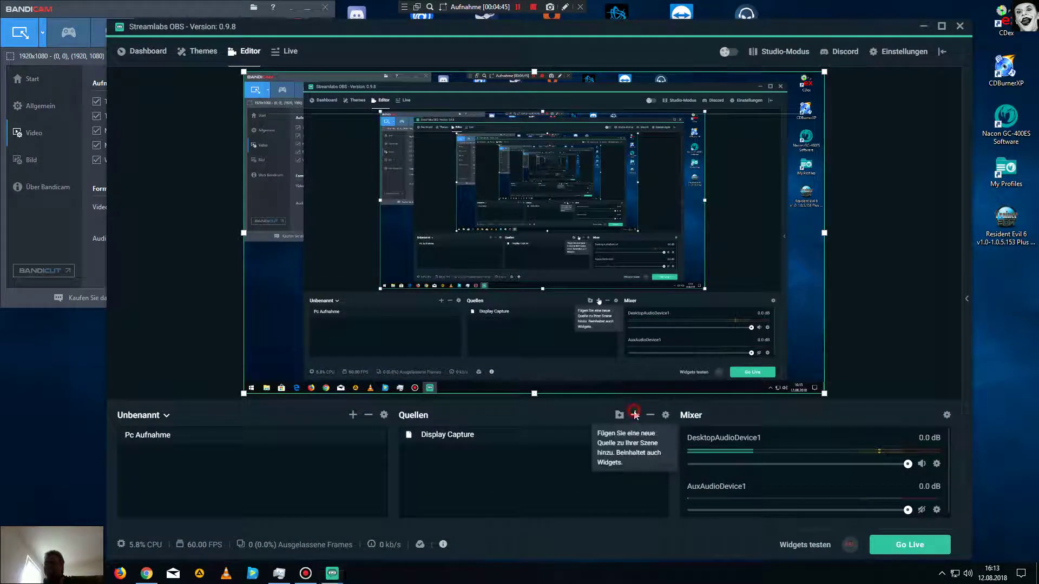
pyautogui.click(415, 366)
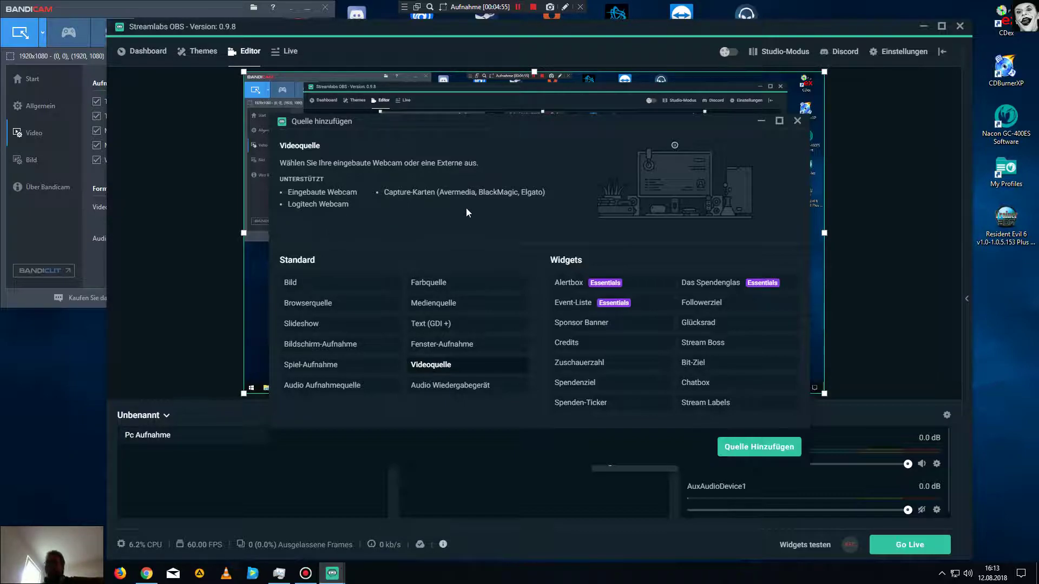
pyautogui.click(733, 447)
pyautogui.click(620, 339)
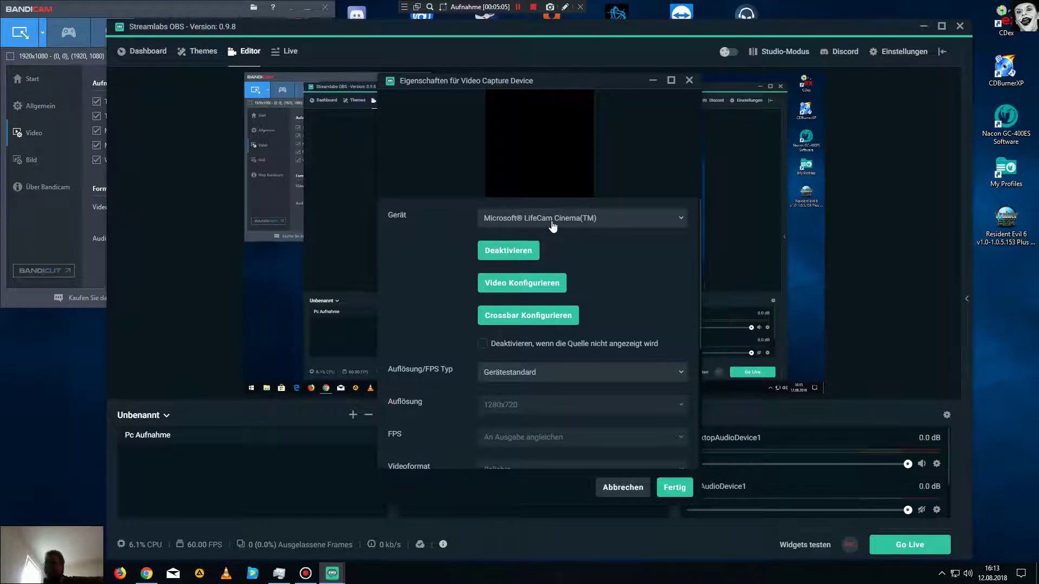
pyautogui.click(535, 319)
pyautogui.click(561, 222)
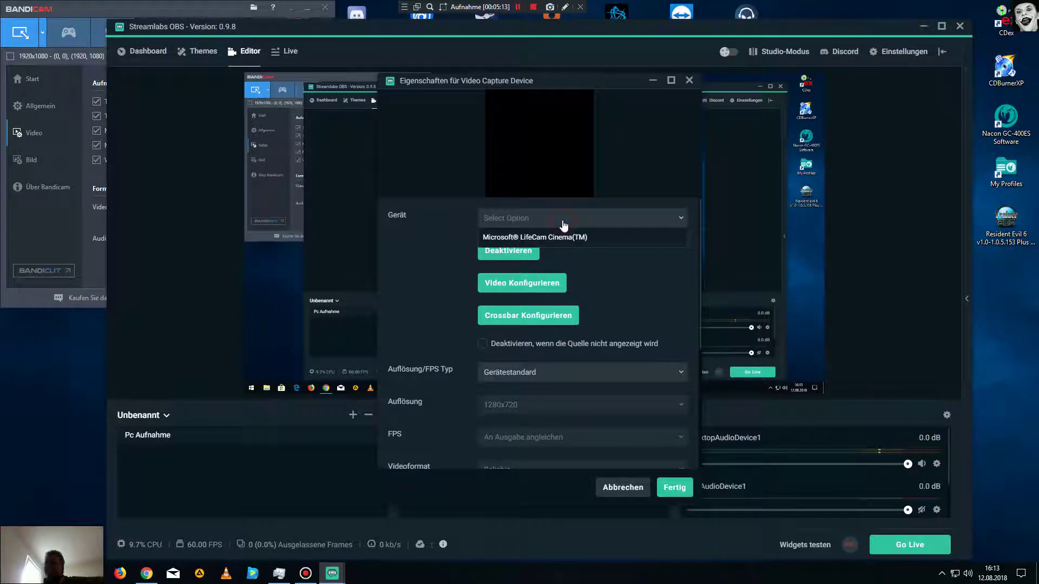
pyautogui.click(548, 238)
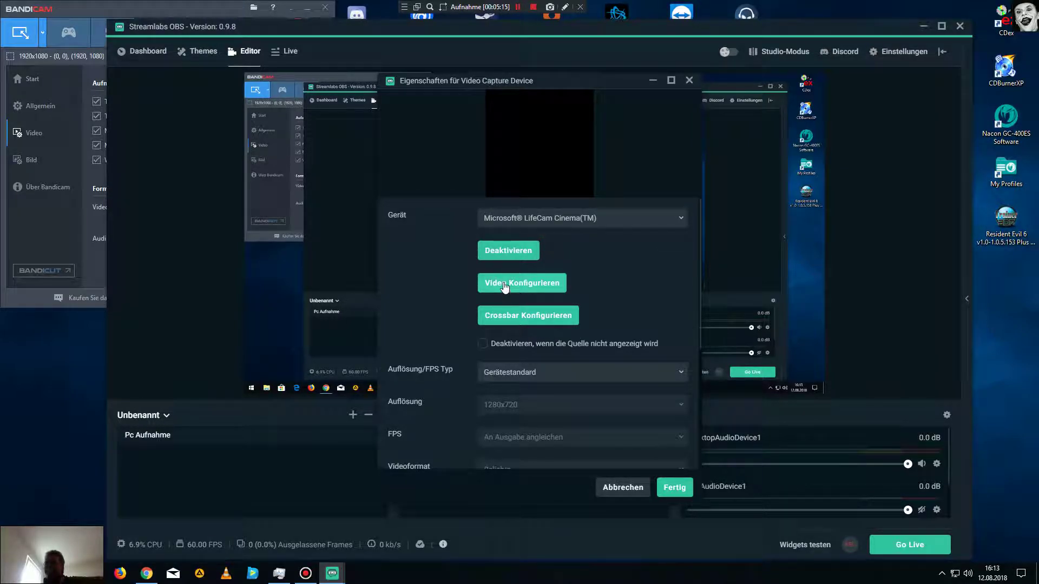
pyautogui.click(673, 486)
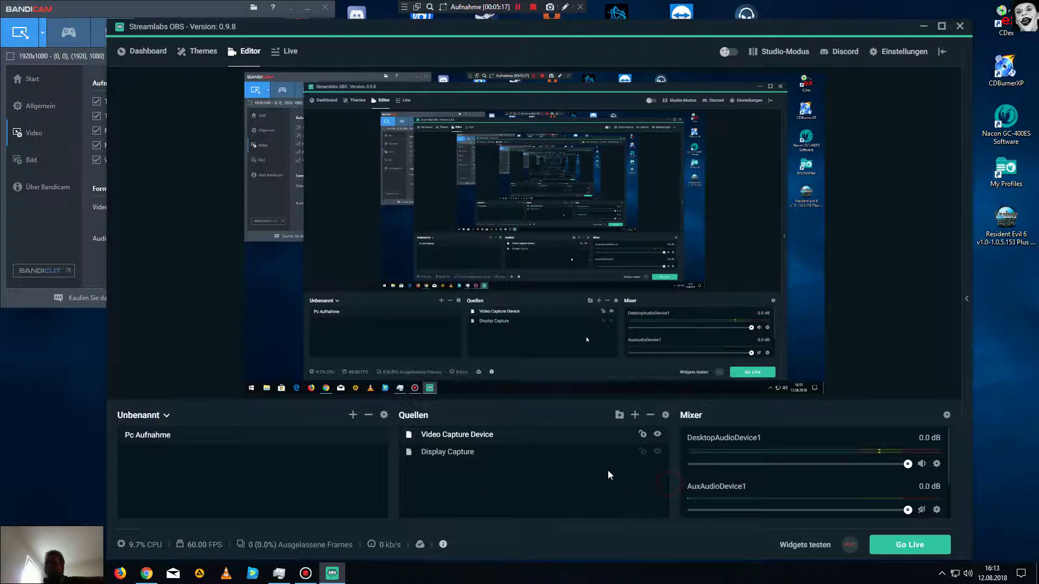
# Remove the Display Capture and Video Capture Device sources from the Pc Aufnahme scene.
pyautogui.click(470, 455)
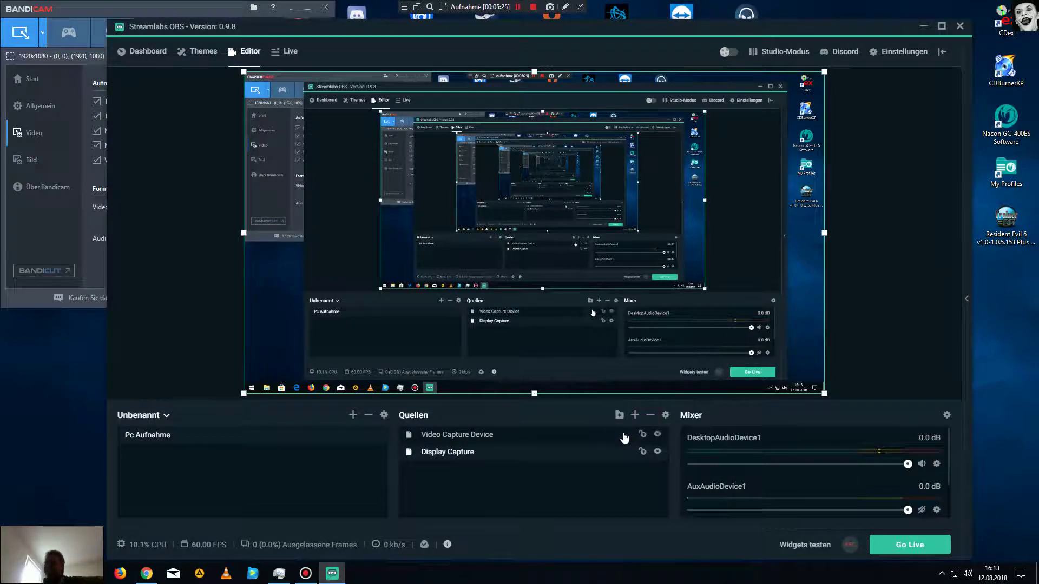
pyautogui.click(651, 418)
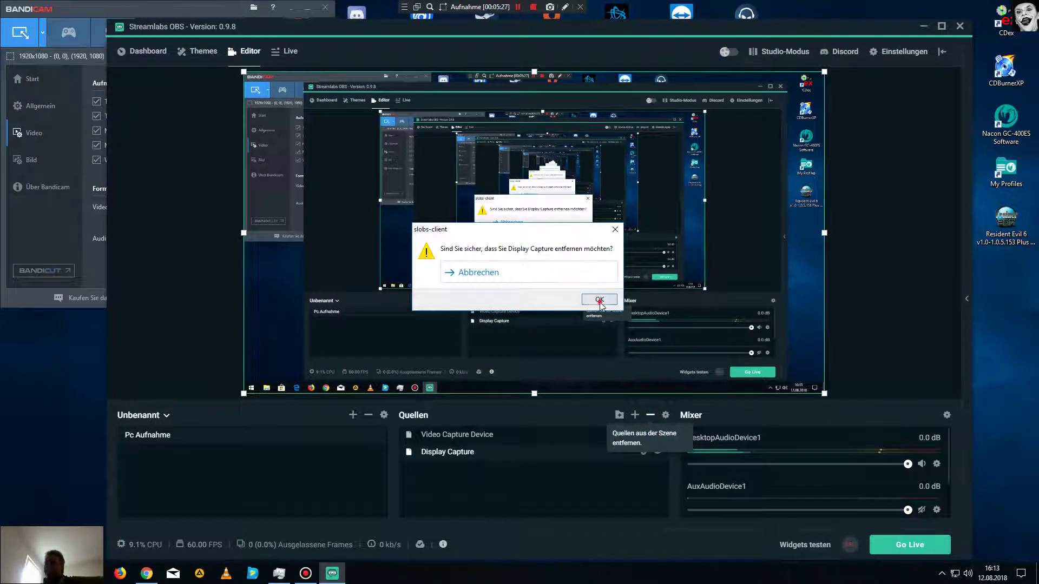
pyautogui.press('Return')
pyautogui.click(593, 434)
pyautogui.click(649, 415)
pyautogui.click(606, 297)
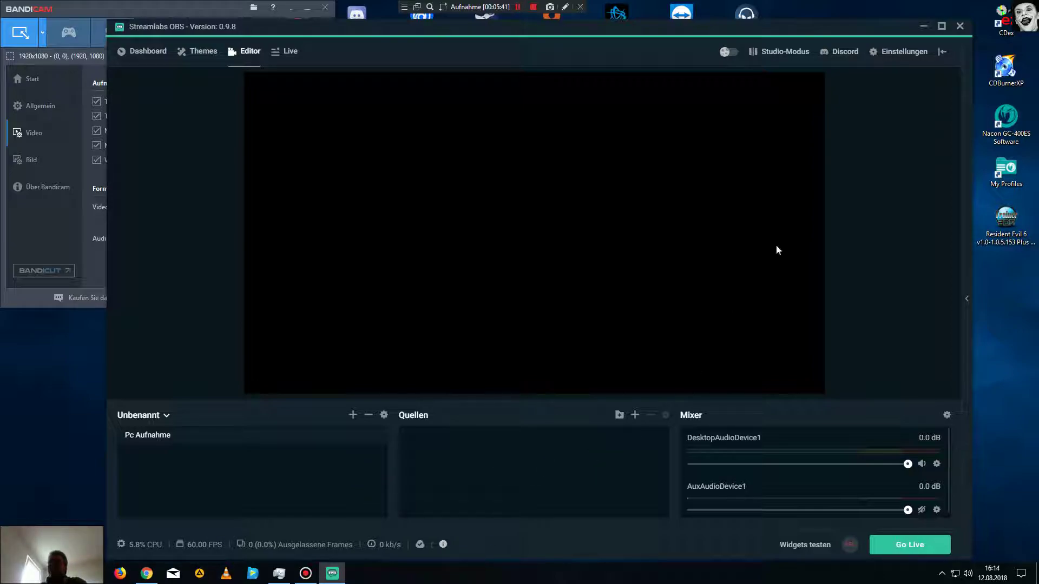
# Close Streamlabs OBS and view the Streamlabs app's Google Play page in Chrome, finishing with the Bandicam window in front.
pyautogui.click(958, 27)
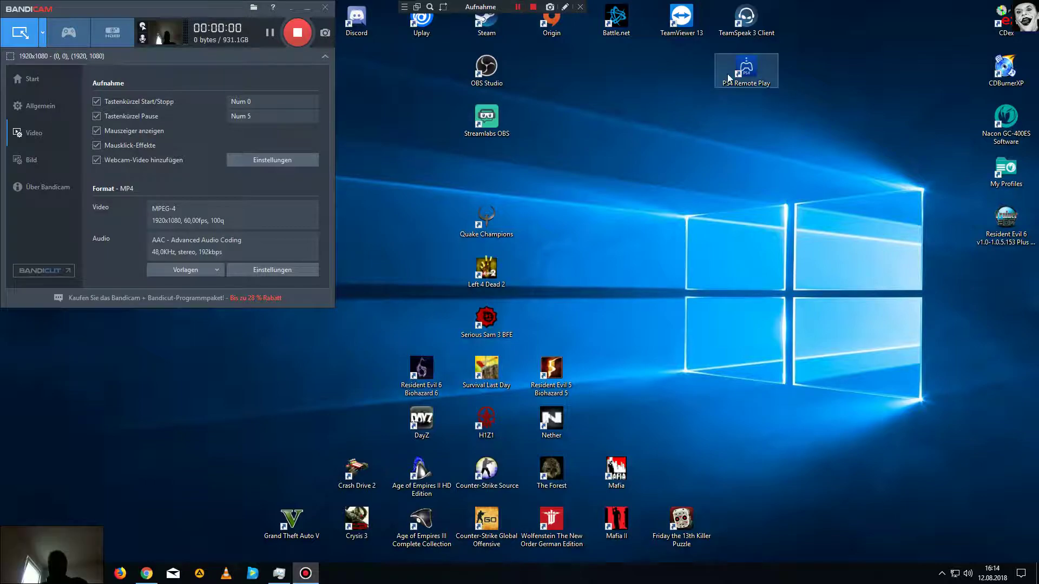
pyautogui.click(147, 573)
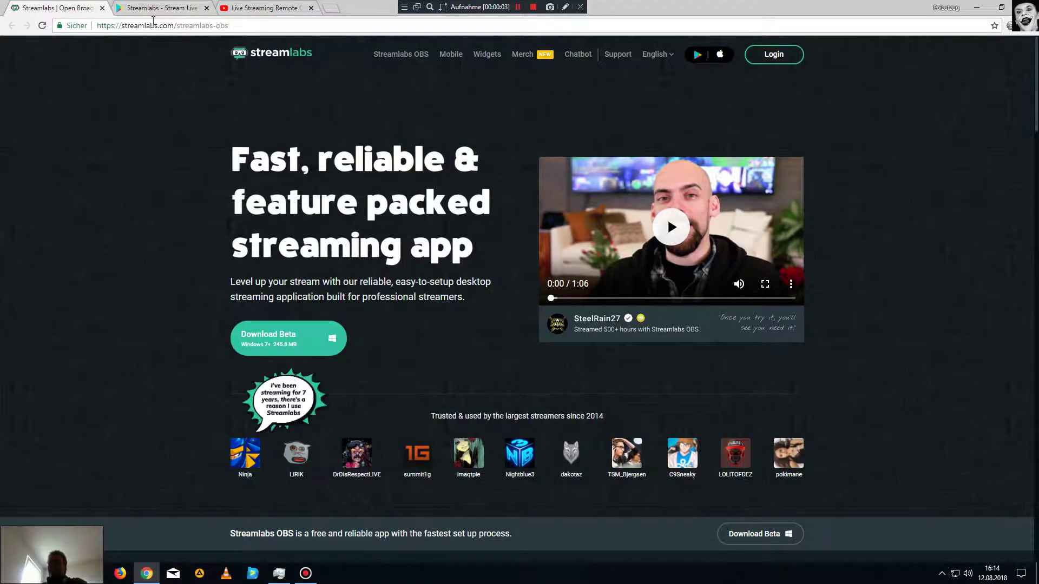
pyautogui.click(156, 8)
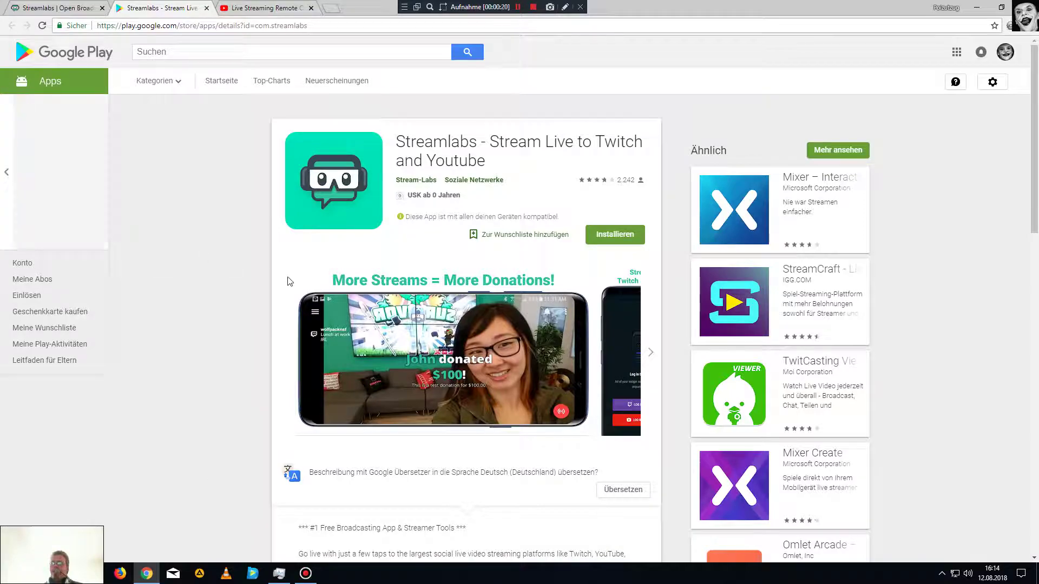
pyautogui.click(305, 574)
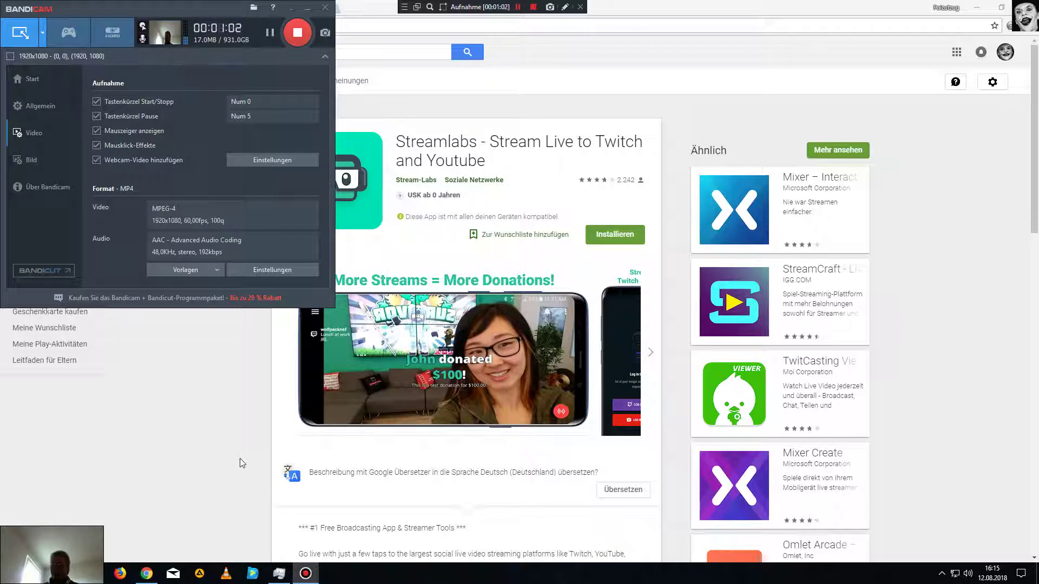
# Show the desktop, launch Streamlabs OBS again and bring the Bandicam window to the front.
pyautogui.press('super+d')
pyautogui.doubleClick(514, 124)
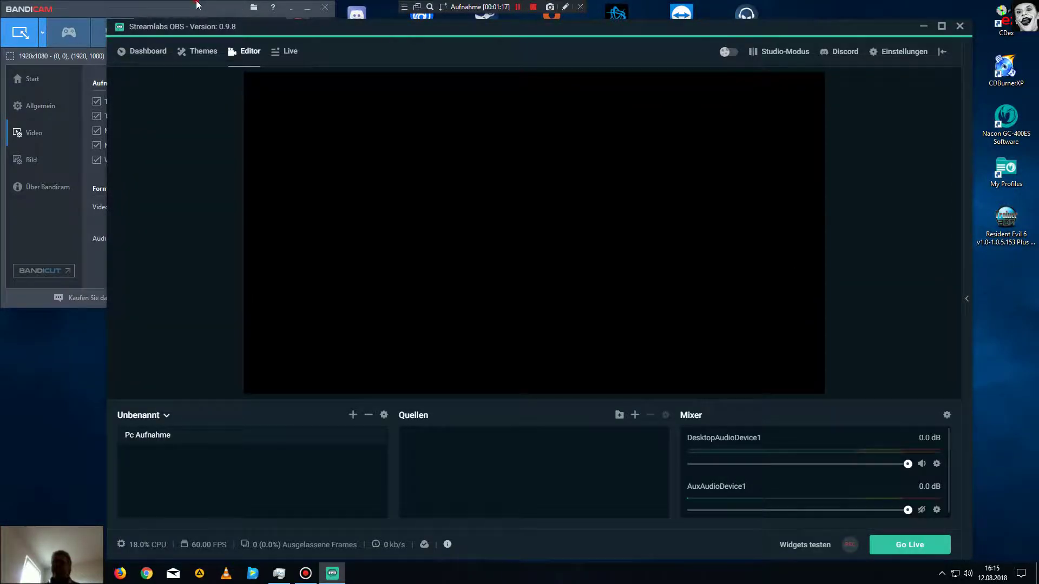
pyautogui.click(197, 6)
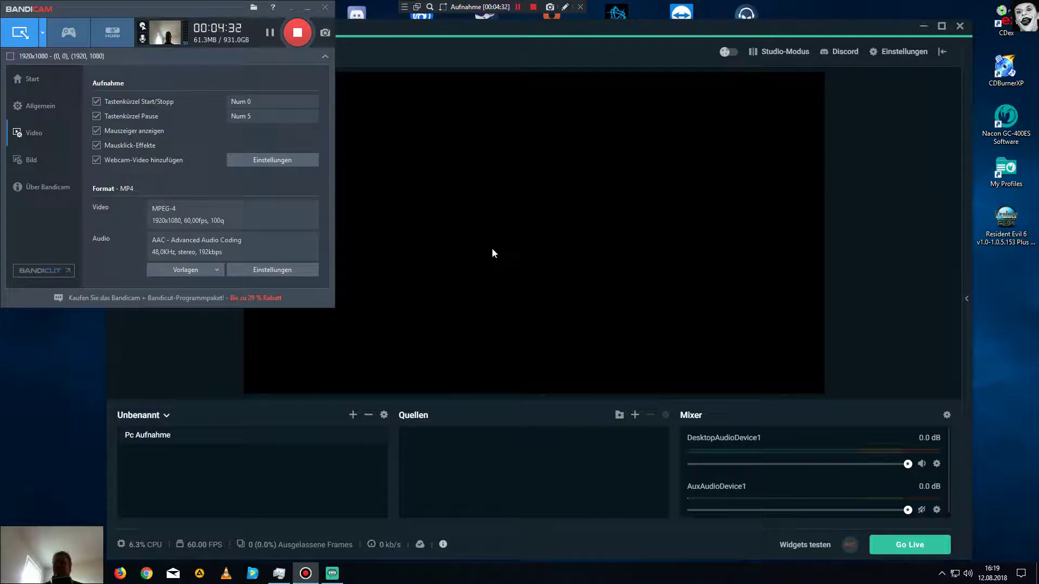
# Reveal the Remote Control QR code in the Streamlabs OBS settings, allow the app through the firewall on public networks, and close the settings.
pyautogui.click(515, 285)
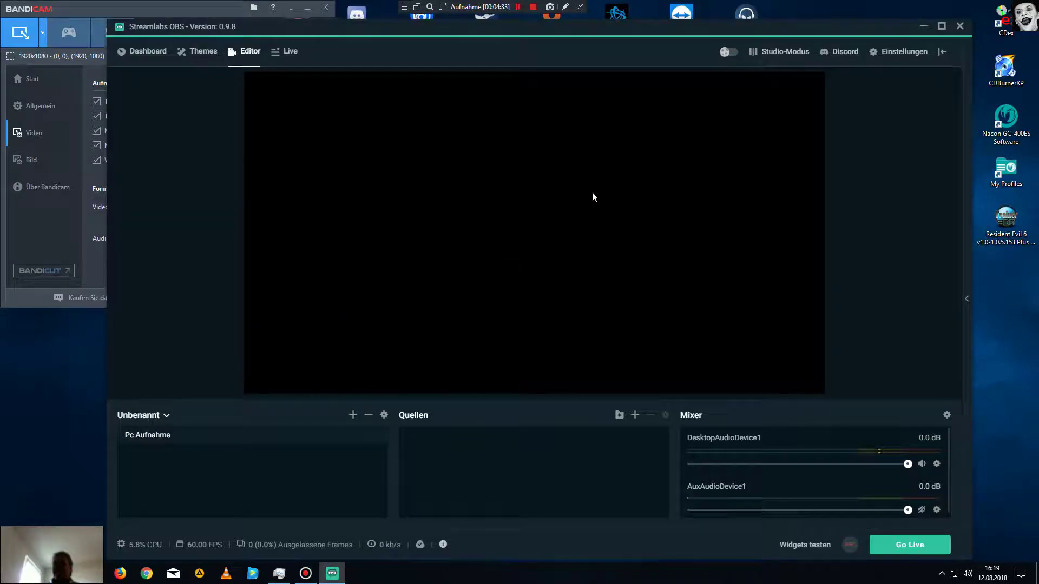
pyautogui.click(898, 55)
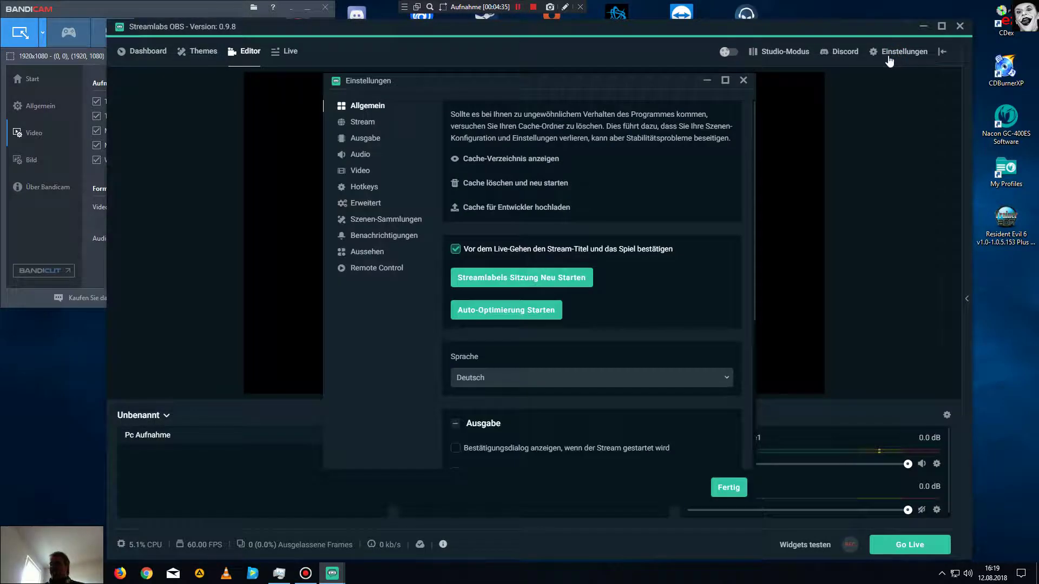
pyautogui.click(386, 270)
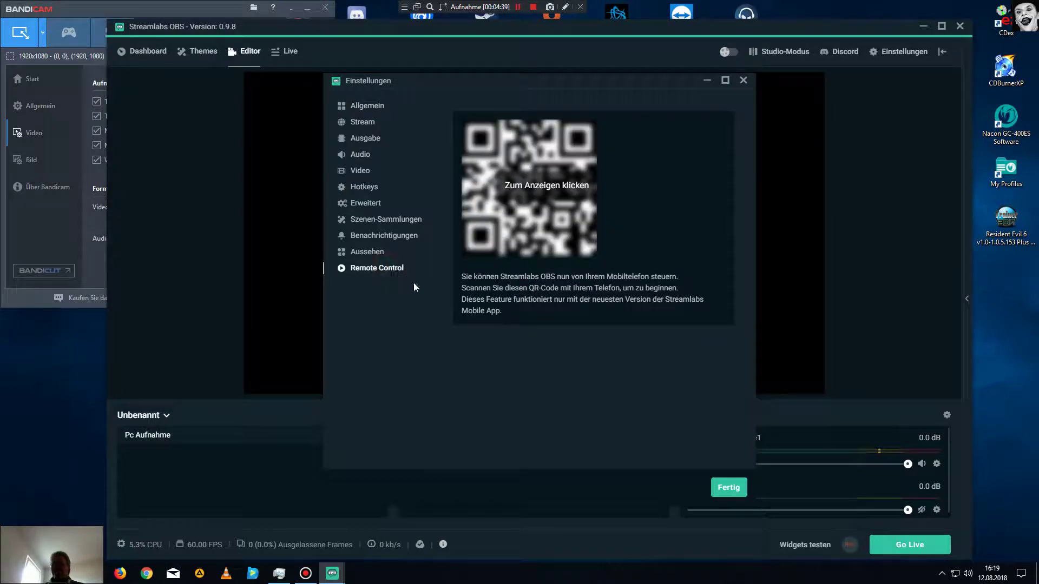
pyautogui.click(549, 192)
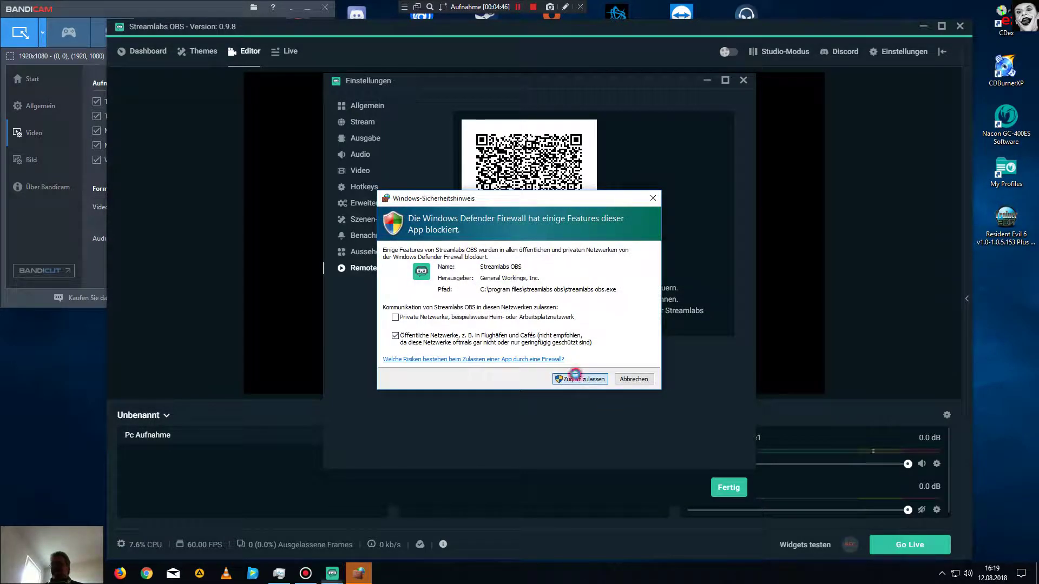
pyautogui.click(579, 379)
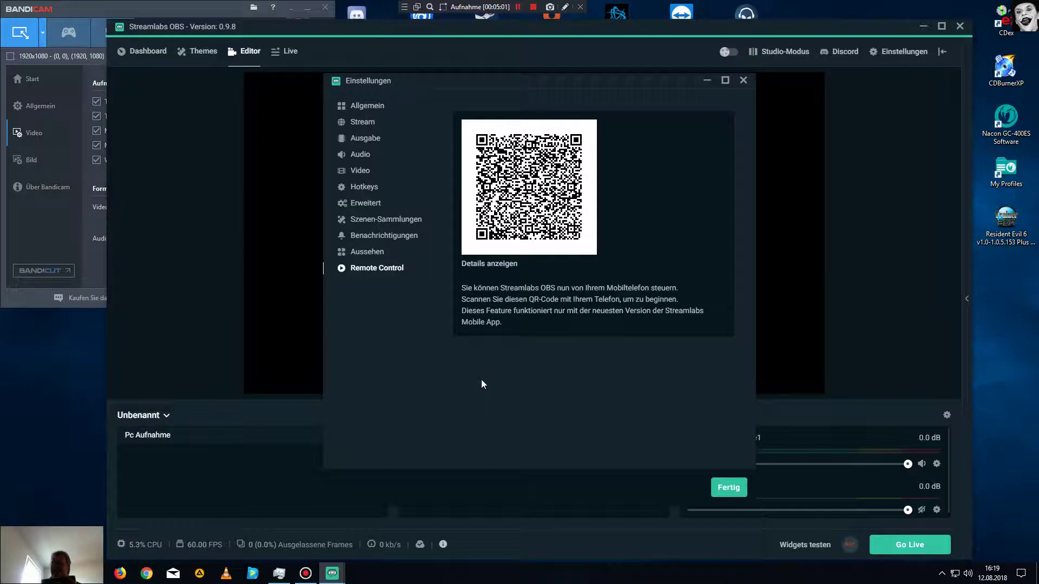
pyautogui.click(744, 81)
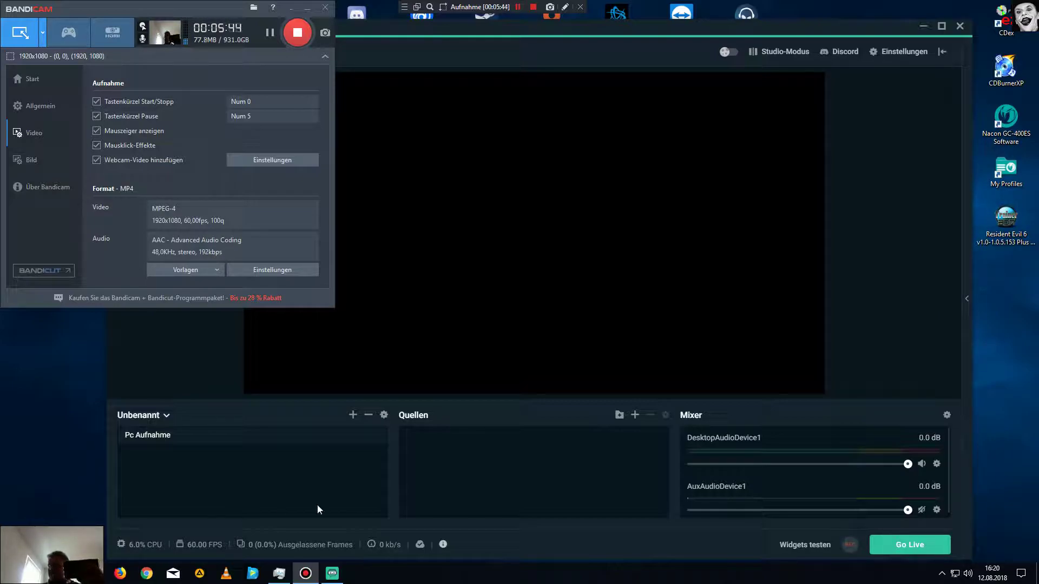
# Display the Remote Control QR code in the Streamlabs OBS settings once more, and close the settings.
pyautogui.click(606, 541)
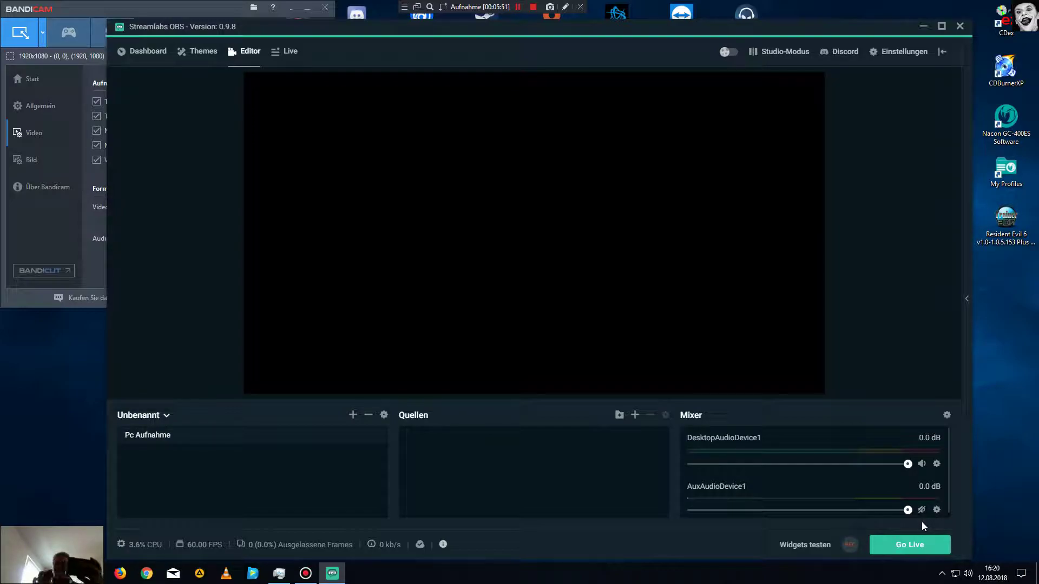
pyautogui.hotkey('alt', 'Tab')
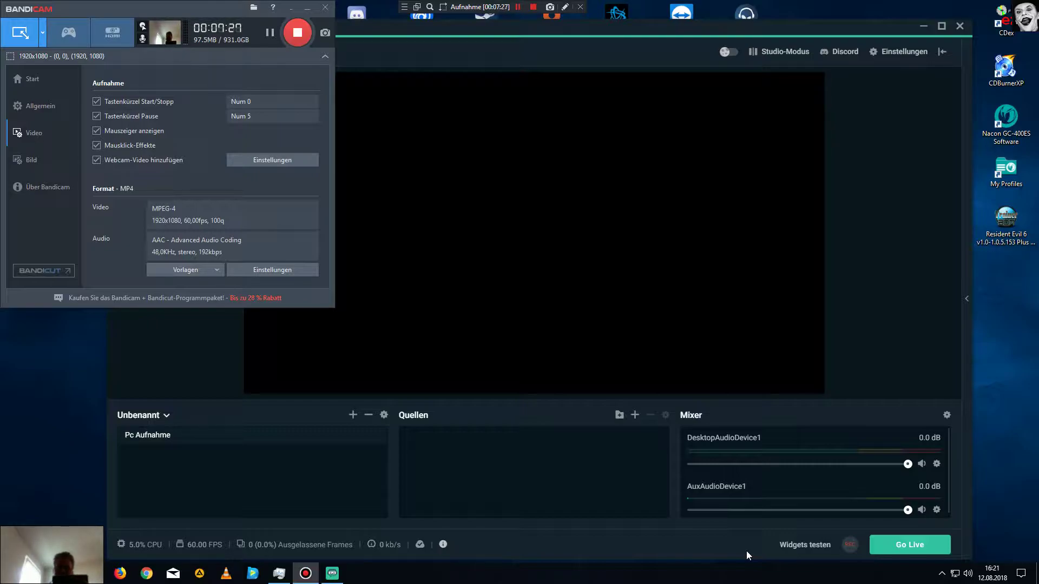
pyautogui.click(902, 51)
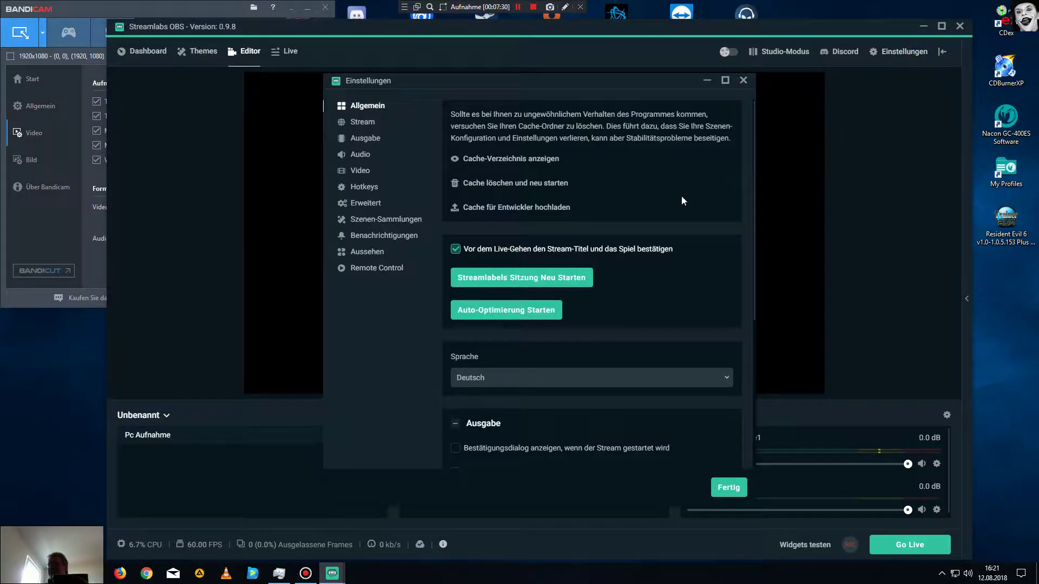
pyautogui.click(383, 272)
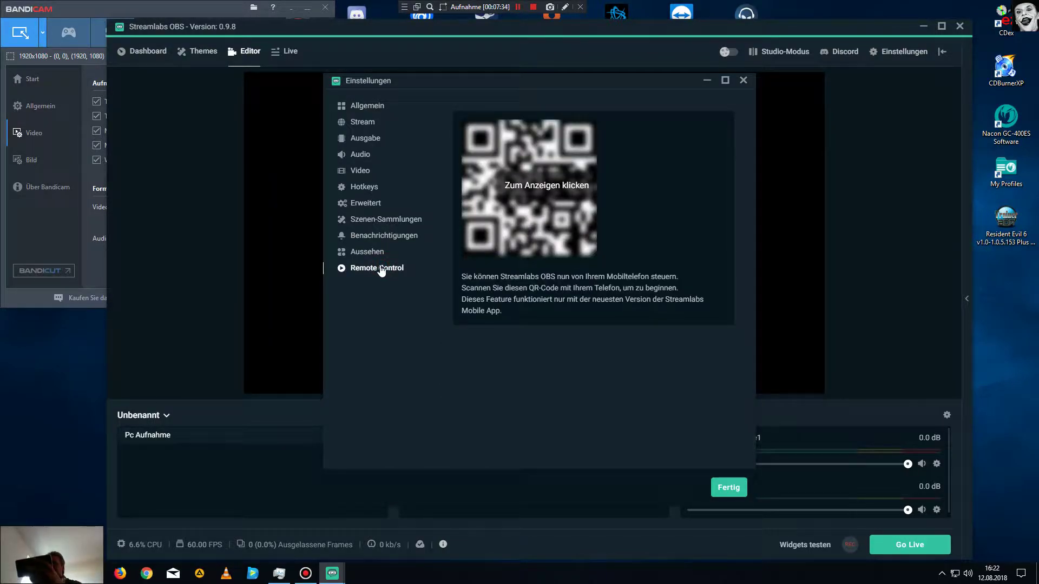
pyautogui.click(525, 194)
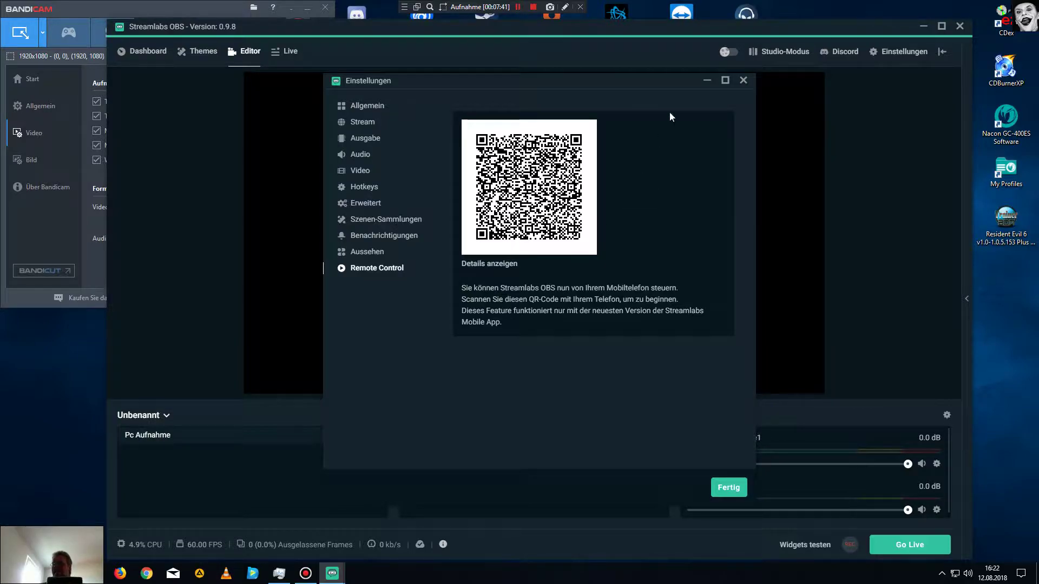
pyautogui.click(743, 81)
# Start adding a source to the Pc Aufnahme scene, view the Spiel-Aufnahme description and select Bildschirm-Aufnahme.
pyautogui.rightClick(476, 469)
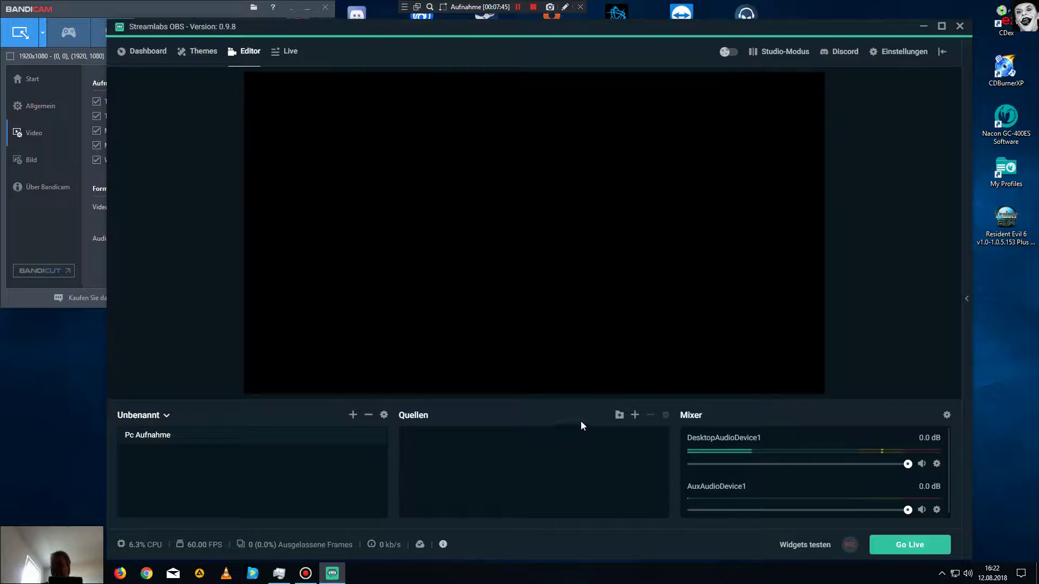
pyautogui.click(634, 416)
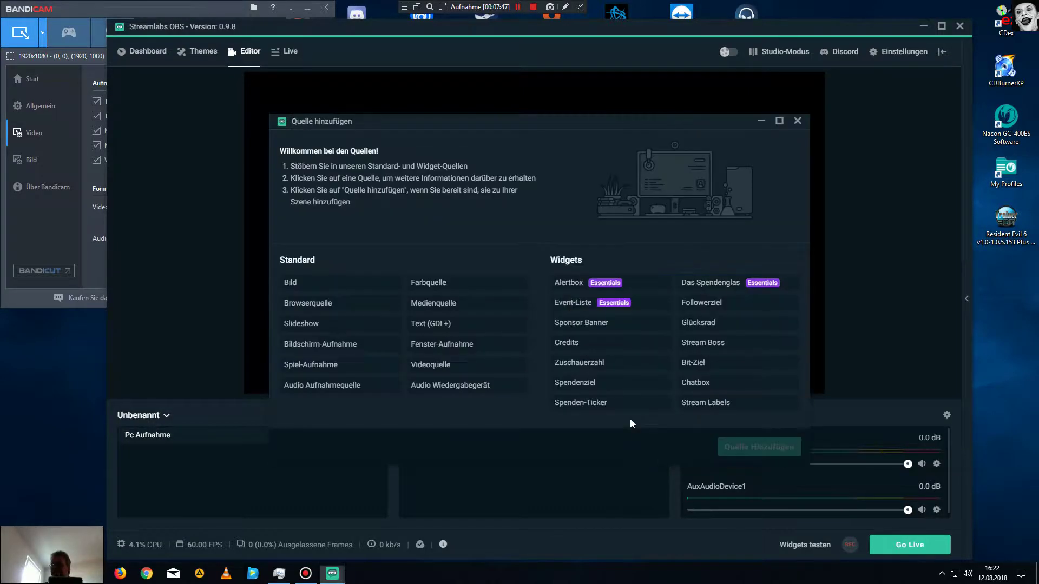
pyautogui.click(346, 368)
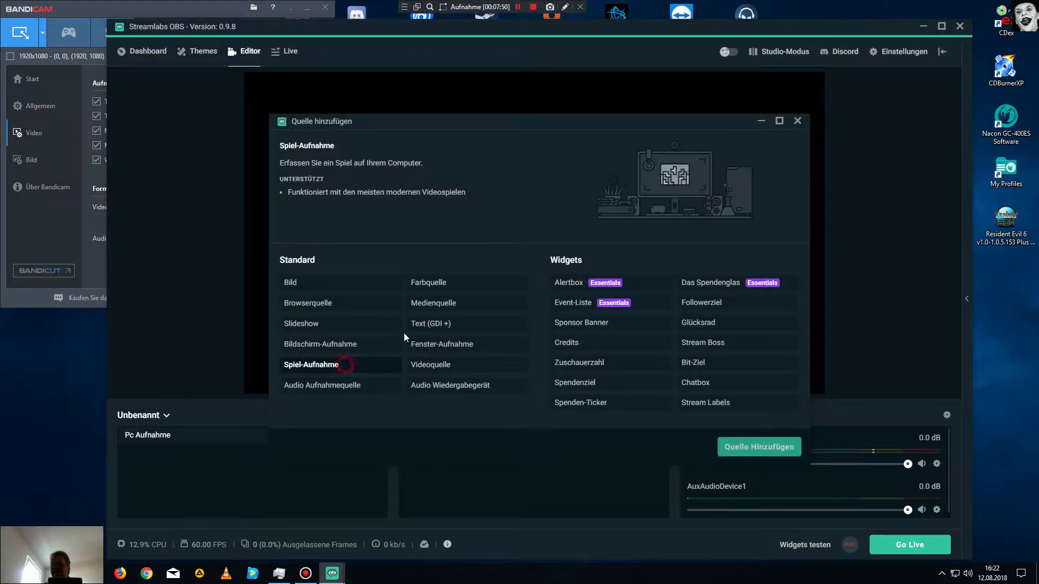
pyautogui.click(339, 345)
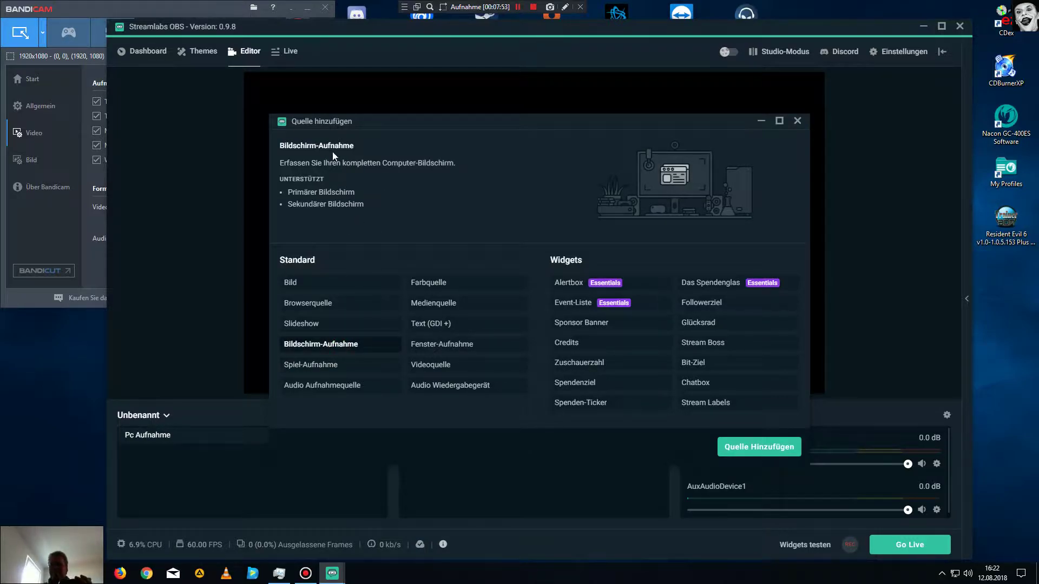
# Check the Bandicam webcam preview in front of Streamlabs OBS and return to the Quelle hinzufügen window.
pyautogui.click(199, 11)
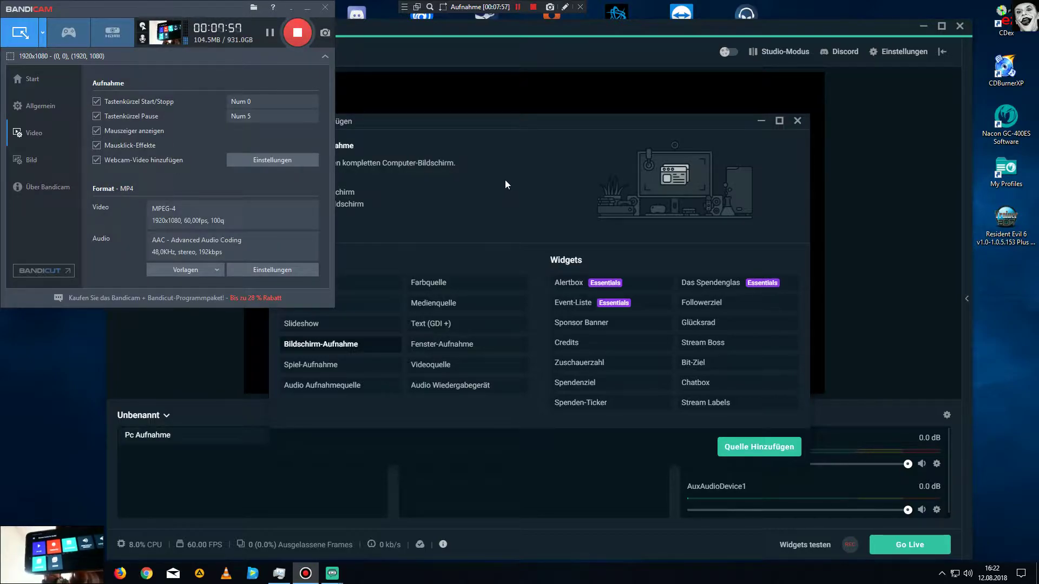
pyautogui.click(477, 99)
pyautogui.moveTo(332, 573)
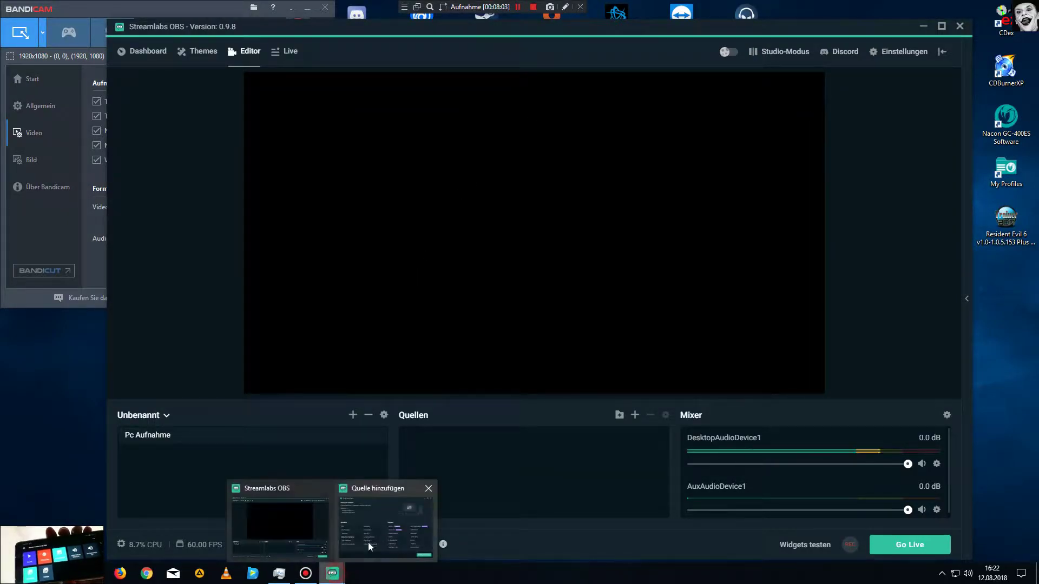
pyautogui.click(366, 546)
pyautogui.click(207, 9)
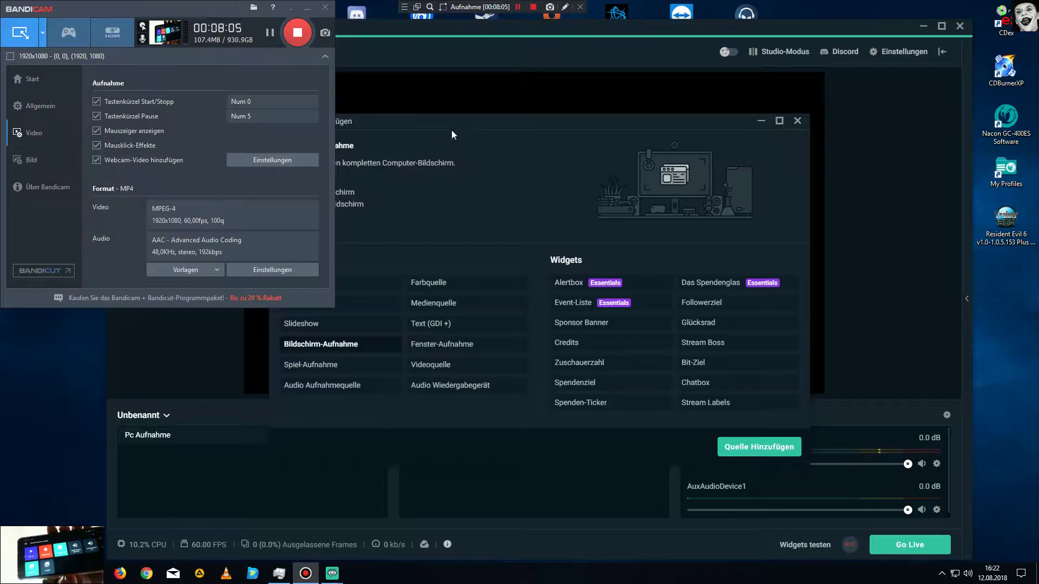
pyautogui.click(491, 235)
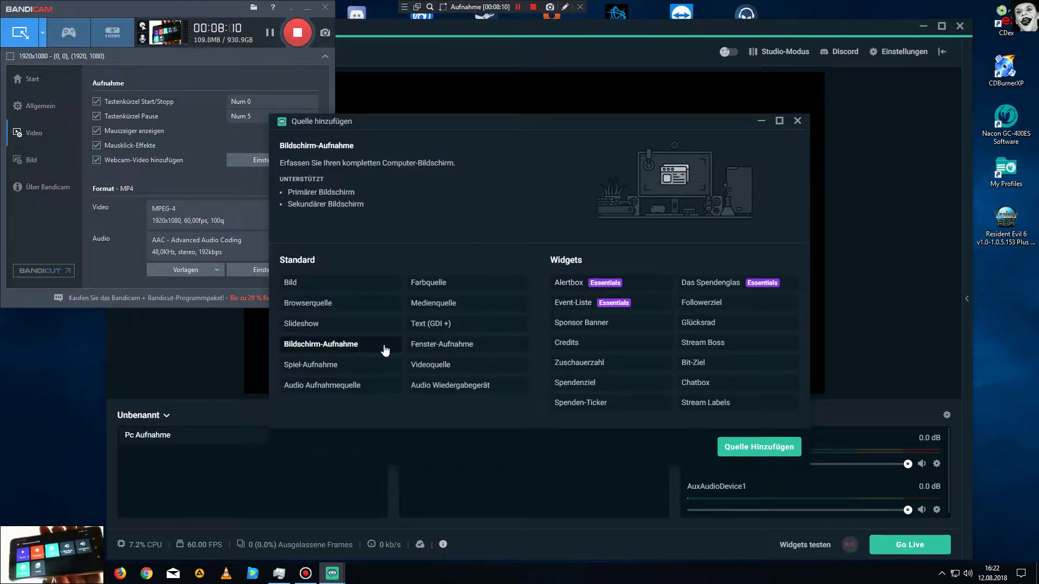
# Add the Bildschirm-Aufnahme source as Display Capture, using Anzeige 0: 1920x1080 with Mauszeiger aufnehmen enabled.
pyautogui.click(776, 449)
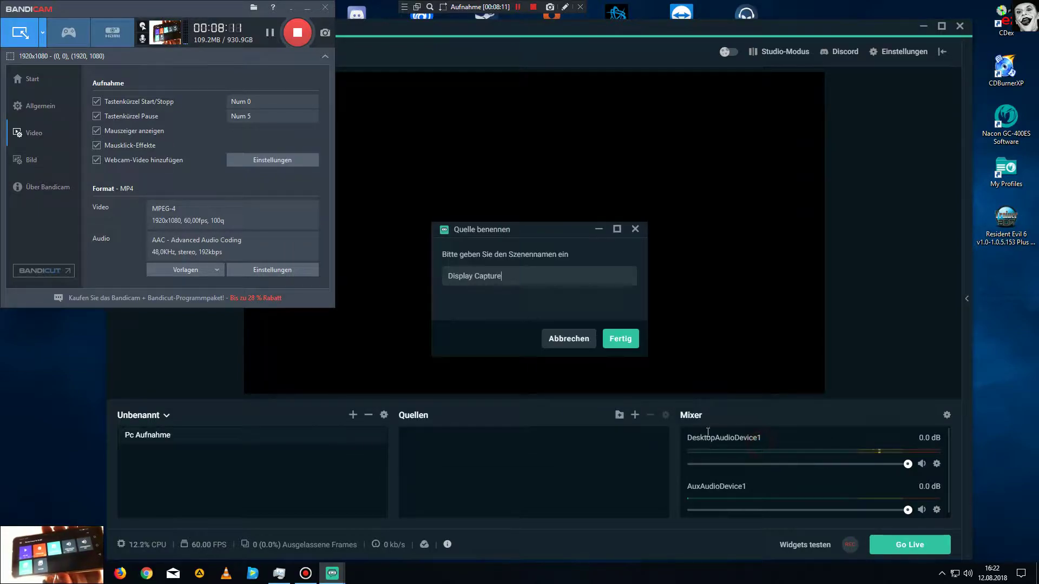
pyautogui.click(620, 340)
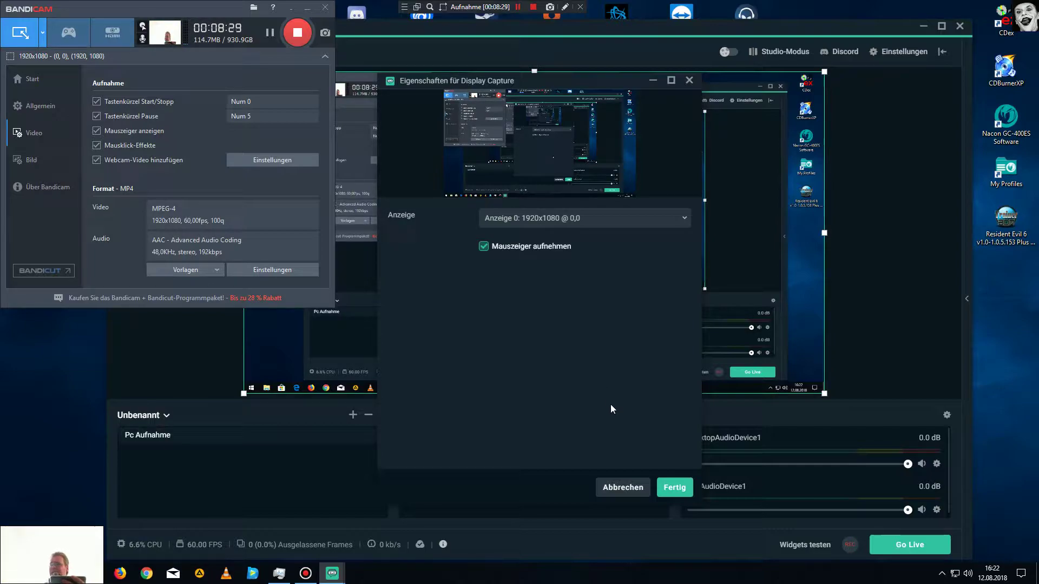
pyautogui.click(675, 487)
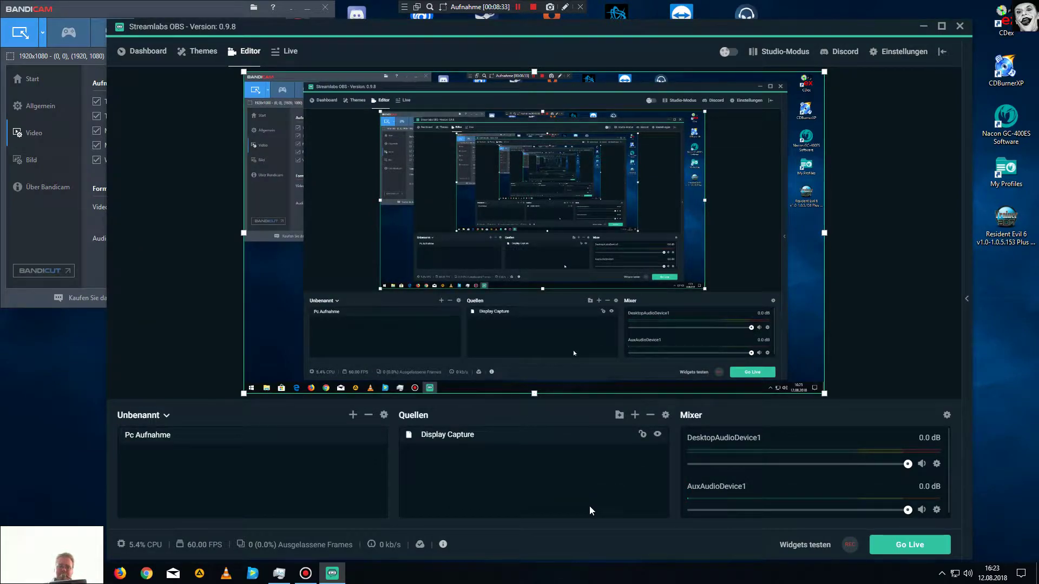
pyautogui.click(590, 507)
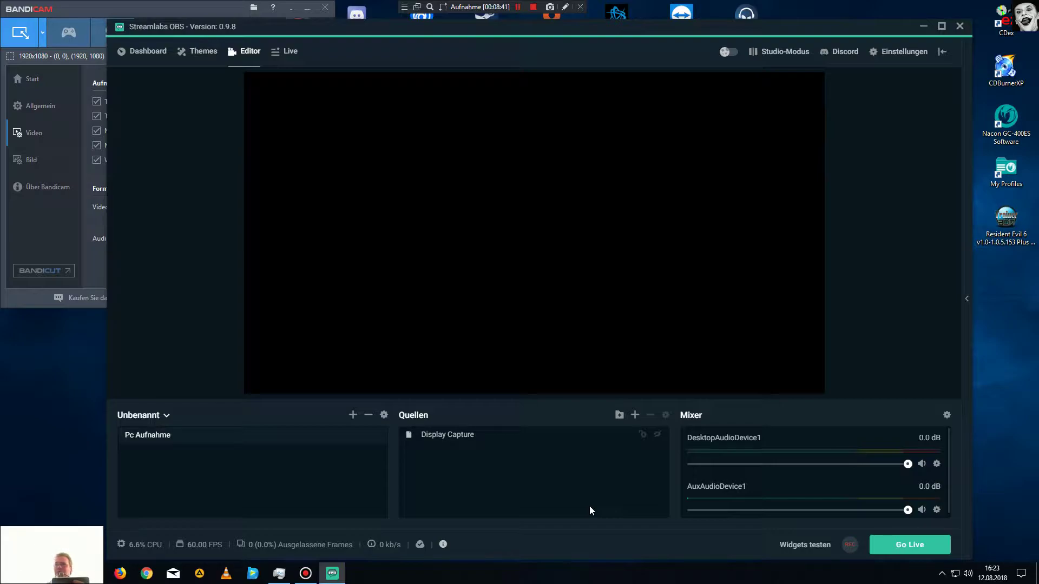
# Remove the Display Capture source from the Pc Aufnahme scene and close Streamlabs OBS.
pyautogui.click(184, 4)
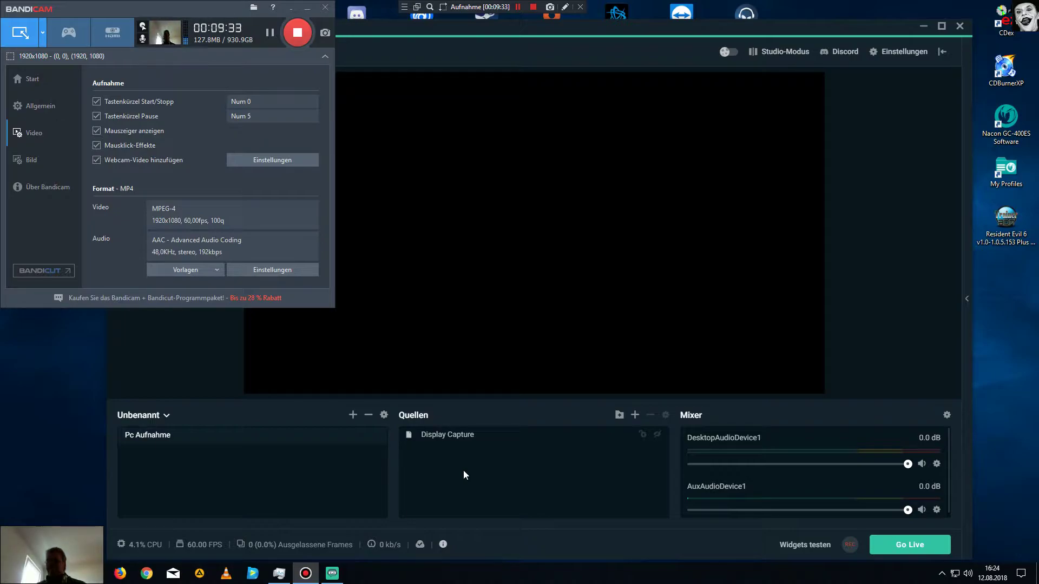
pyautogui.rightClick(440, 433)
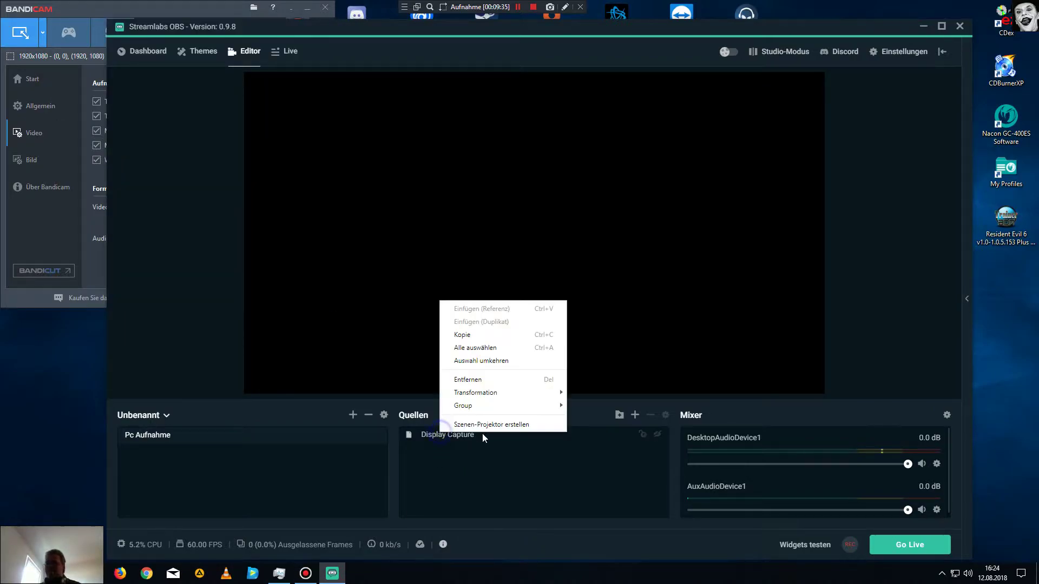
pyautogui.click(489, 379)
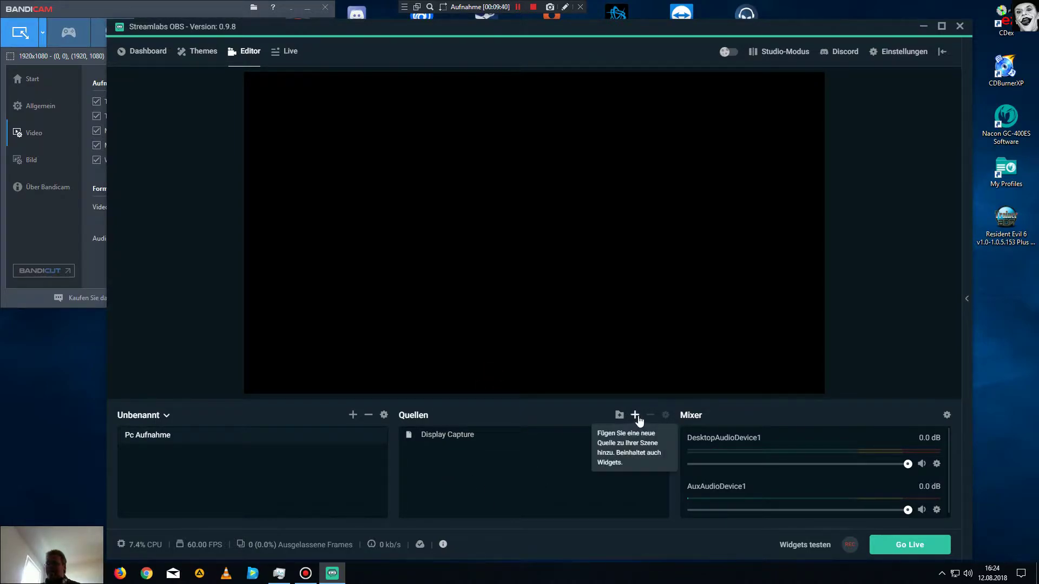
pyautogui.click(438, 436)
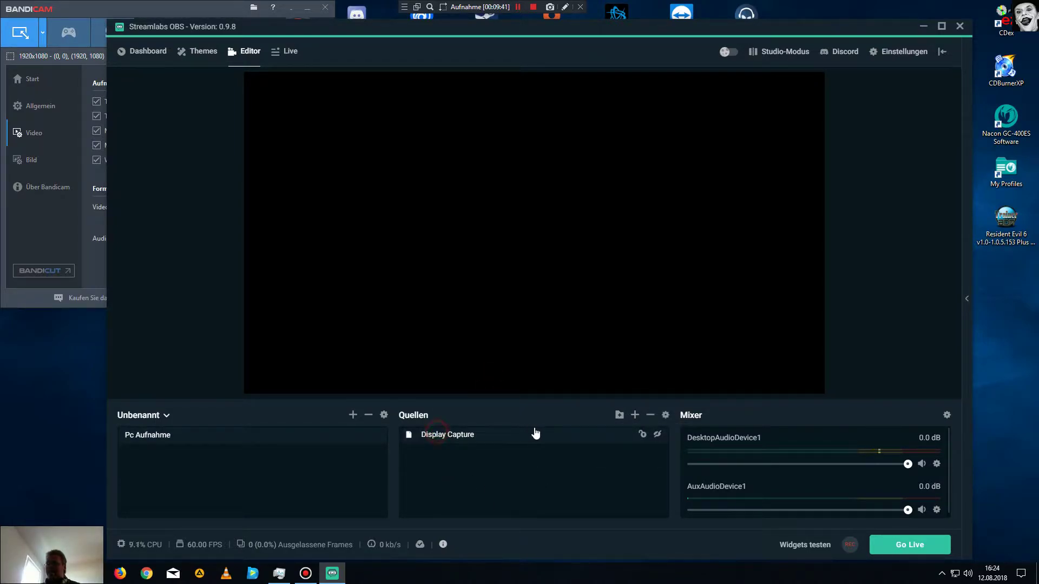
pyautogui.click(650, 415)
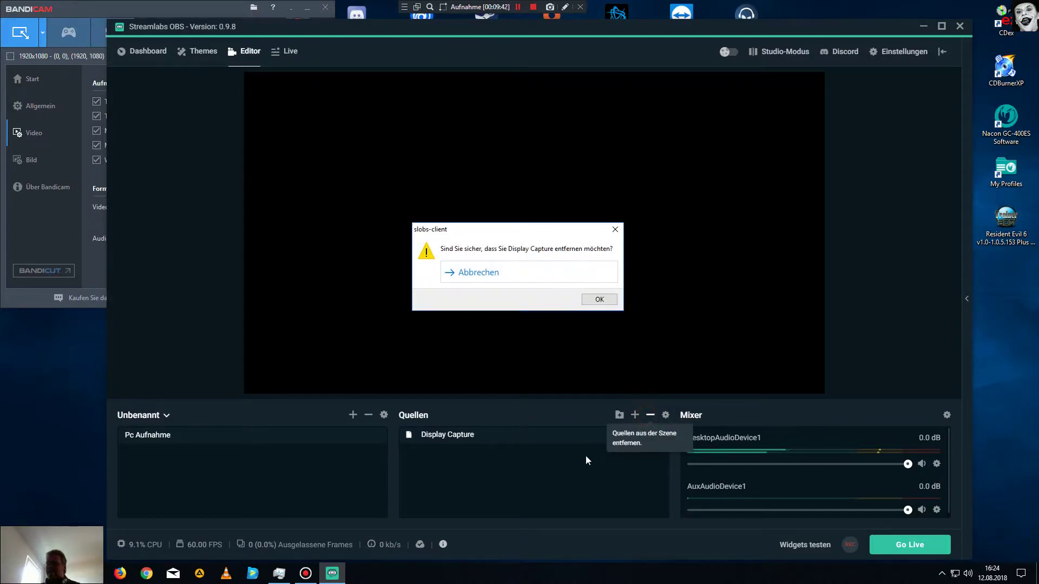
pyautogui.click(599, 299)
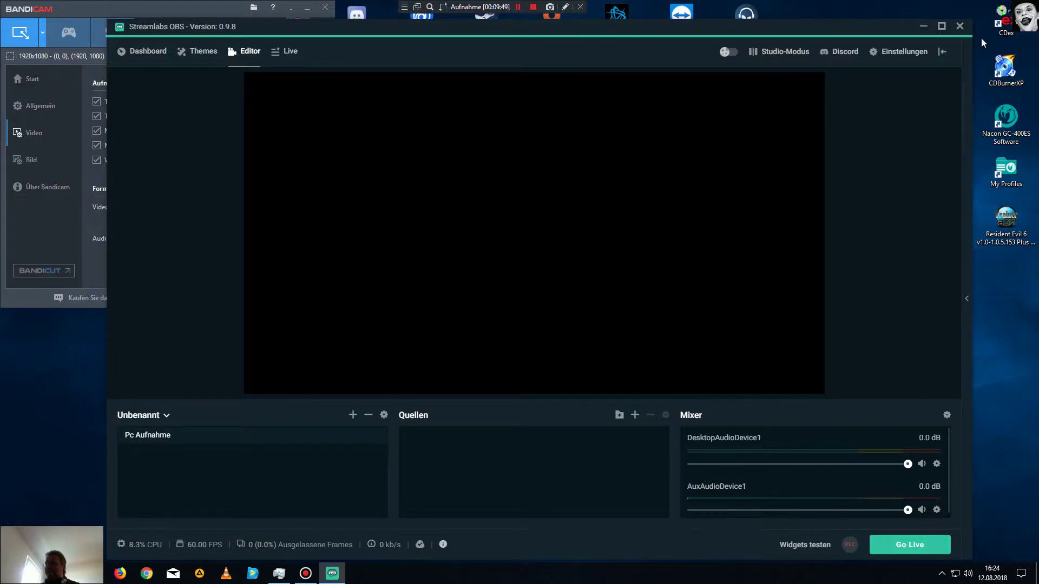
pyautogui.click(959, 26)
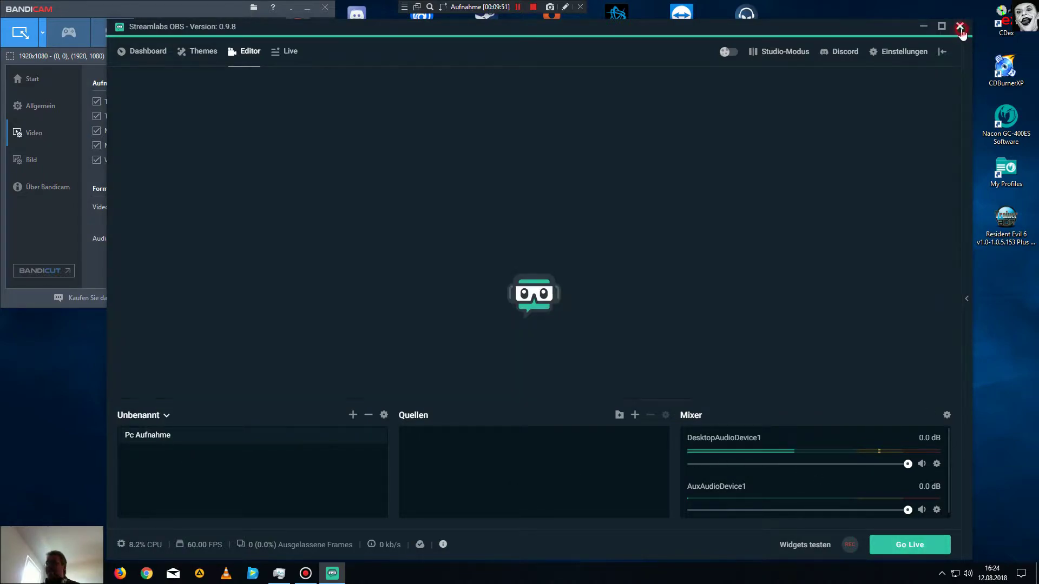